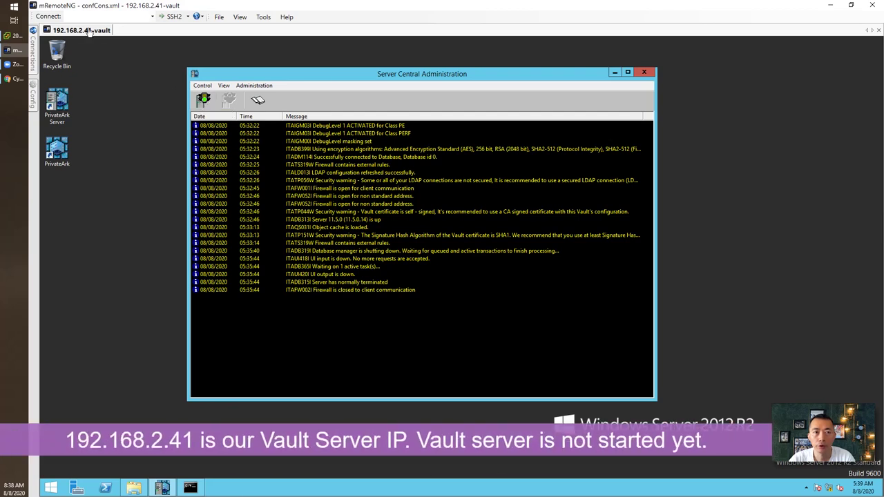
Start the Vault server and check the ITATS319W 'Firewall contains external rules' warning in the log
click(206, 103)
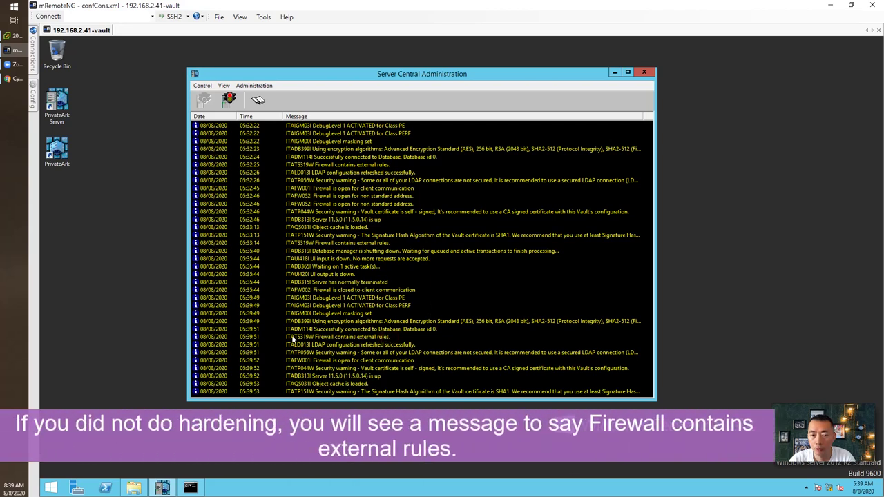
click(251, 339)
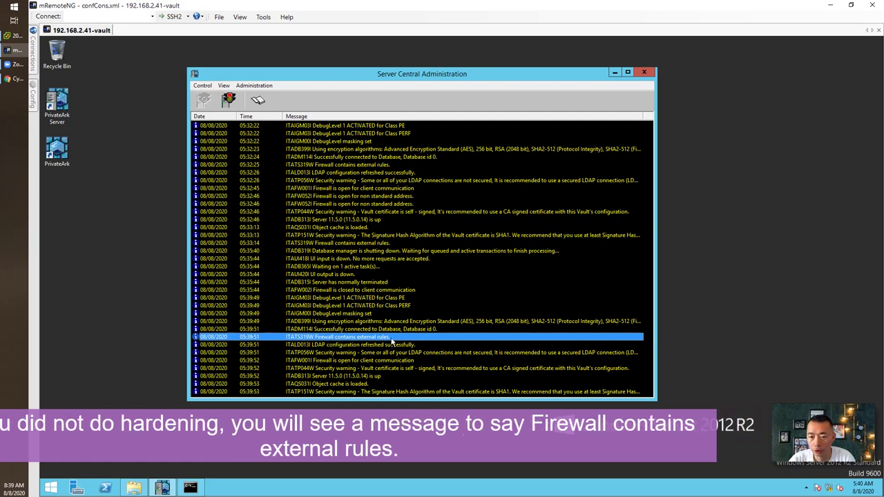
key(super)
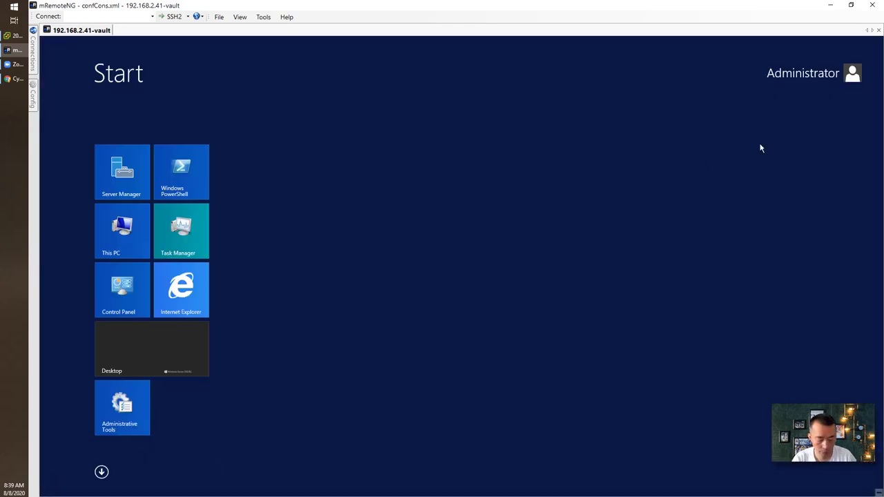
Search 'firewall' to launch Windows Firewall with Advanced Security and list its Inbound Rules
text(firewall)
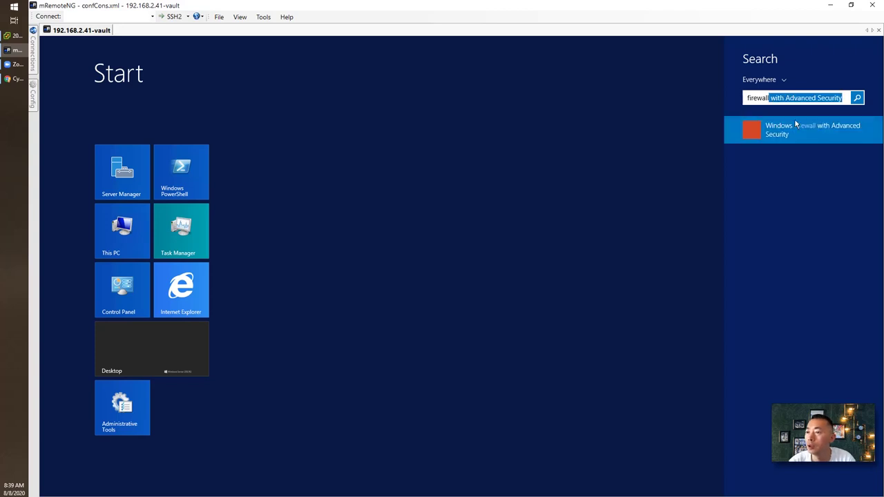
click(794, 123)
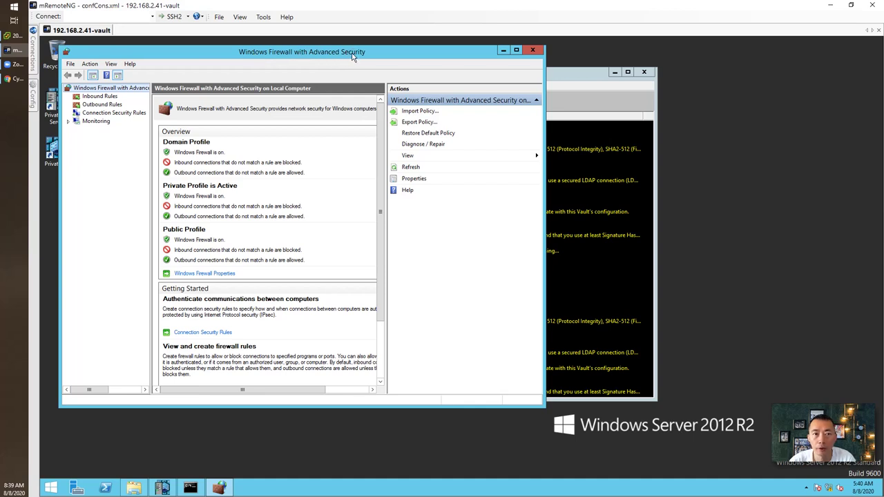
click(109, 97)
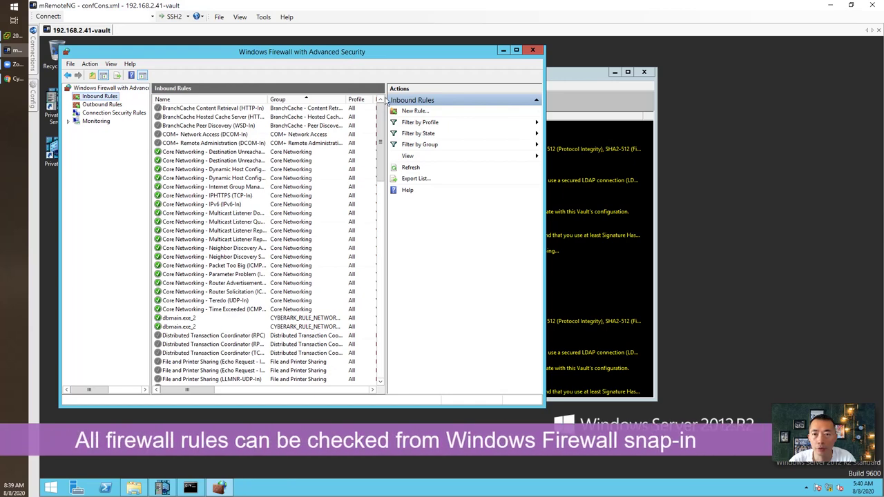
Maximize the firewall console, glance at outbound rules, and sort inbound rules by Group
click(516, 50)
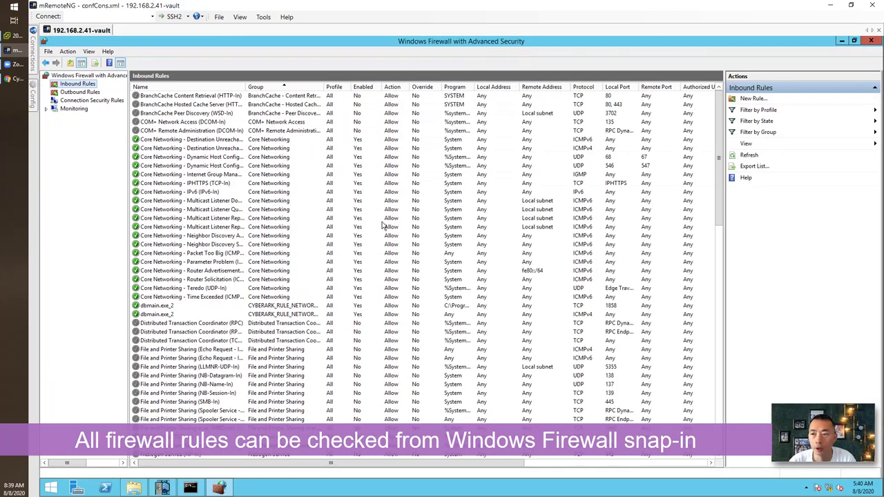
click(85, 93)
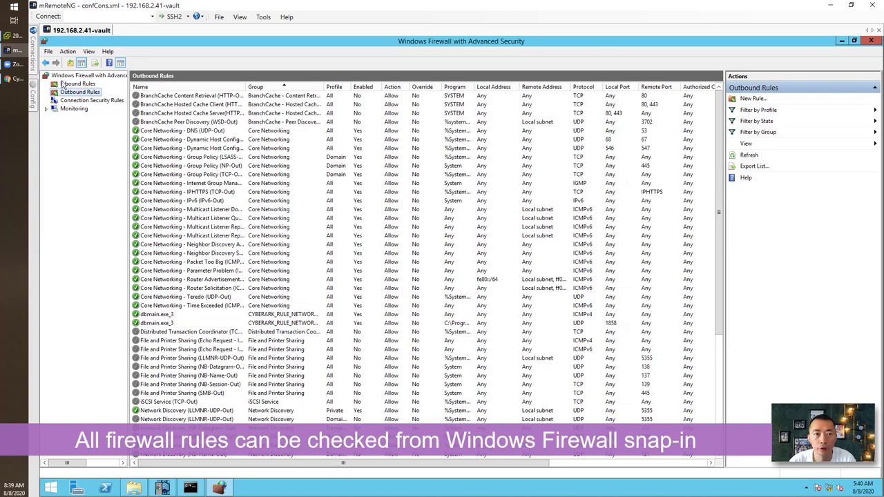
click(62, 84)
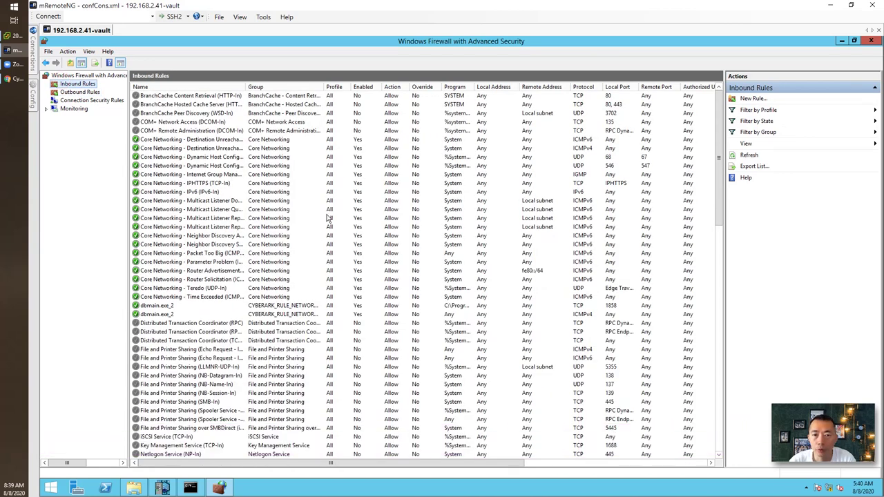
click(295, 86)
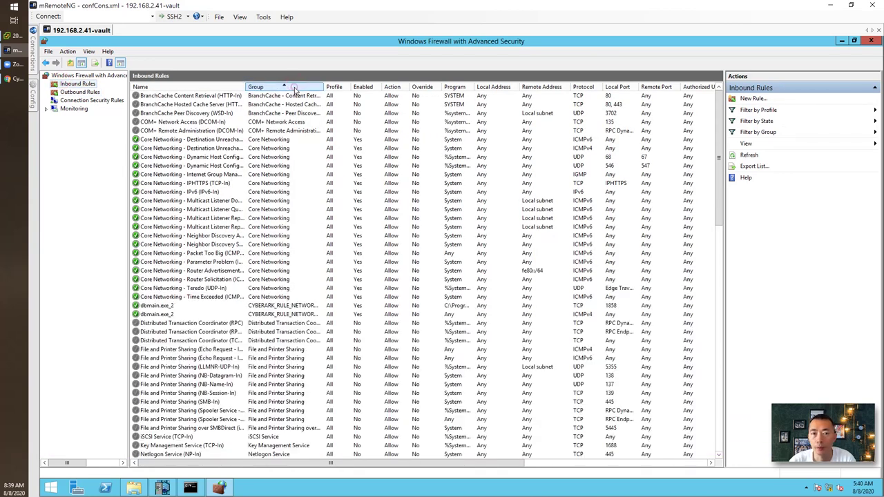
scroll(318, 253, down, 3)
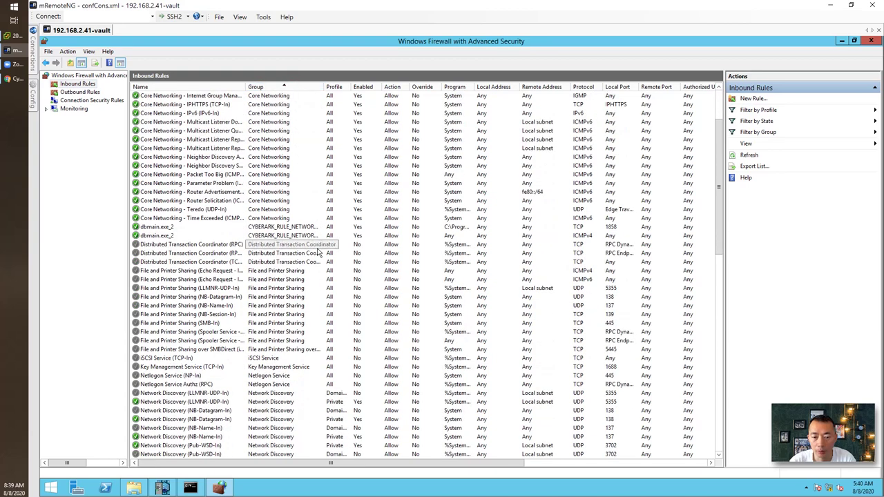
Select the two CYBERARK_RULE_NETWORKAREA2 dbmain.exe_2 rules allowing TCP 1858 and ICMPv4
click(294, 228)
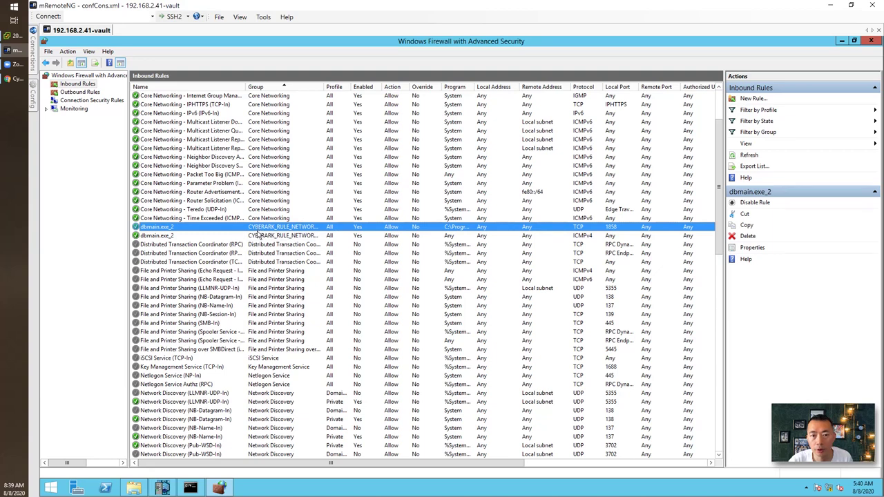
shift+click(295, 237)
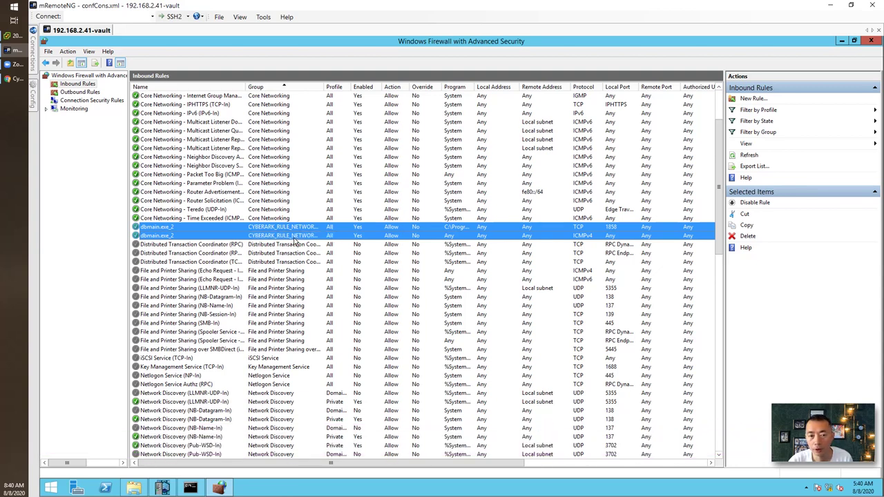
click(292, 218)
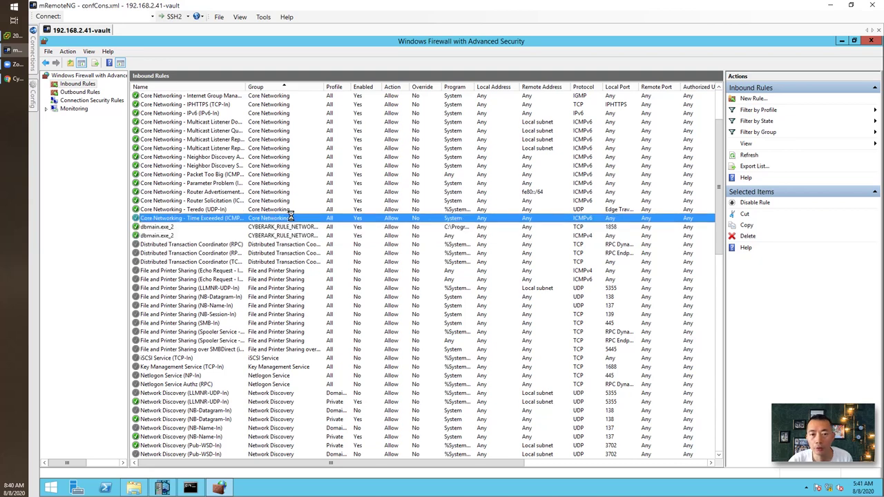
scroll(294, 196, up, 3)
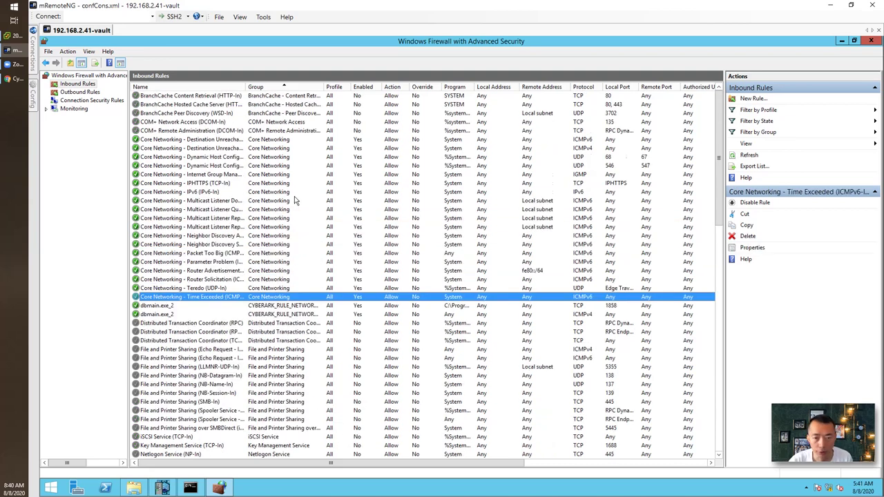
Select various inbound rules, then all of them, to review the external rules
shift+click(302, 99)
click(295, 322)
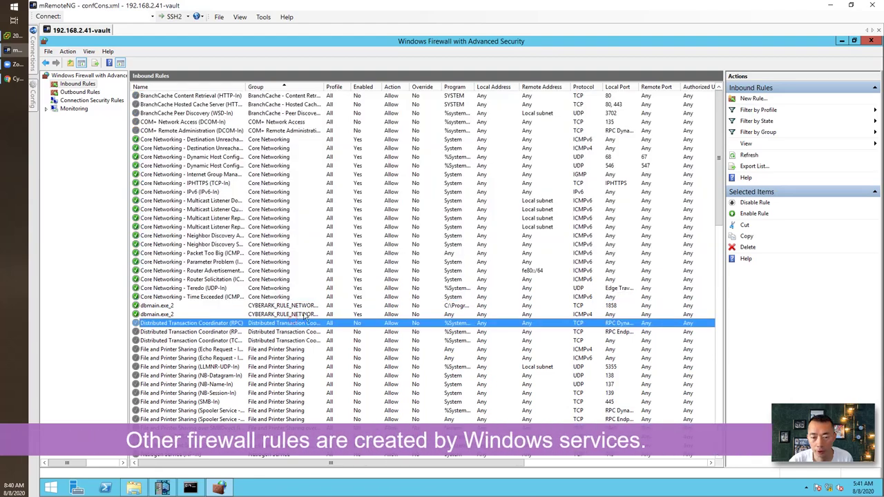
scroll(304, 377, down, 15)
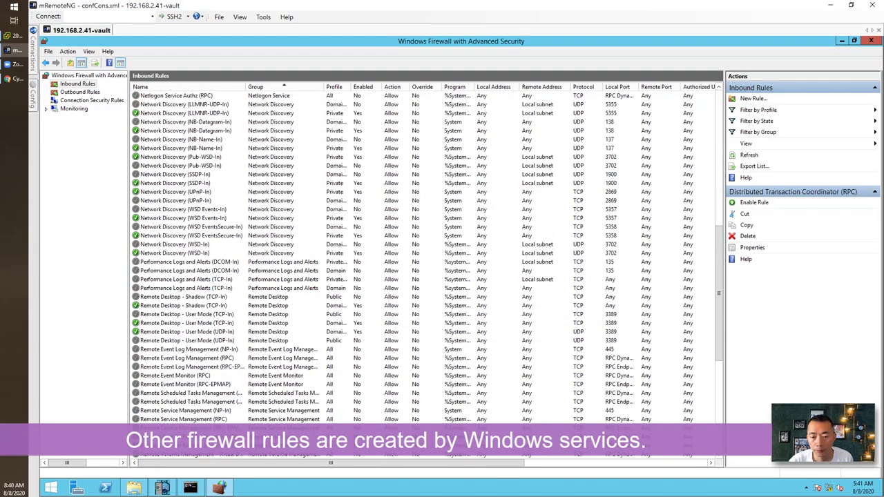
scroll(425, 256, down, 5)
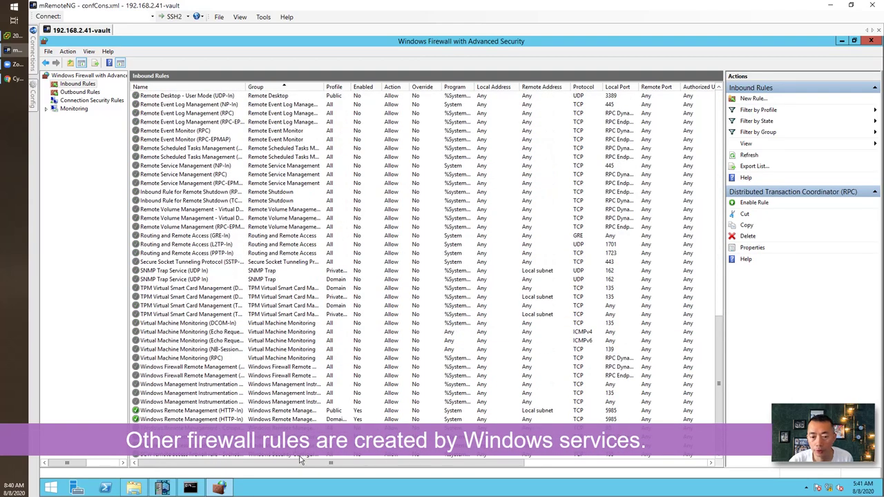
key(ctrl+a)
scroll(308, 331, up, 3)
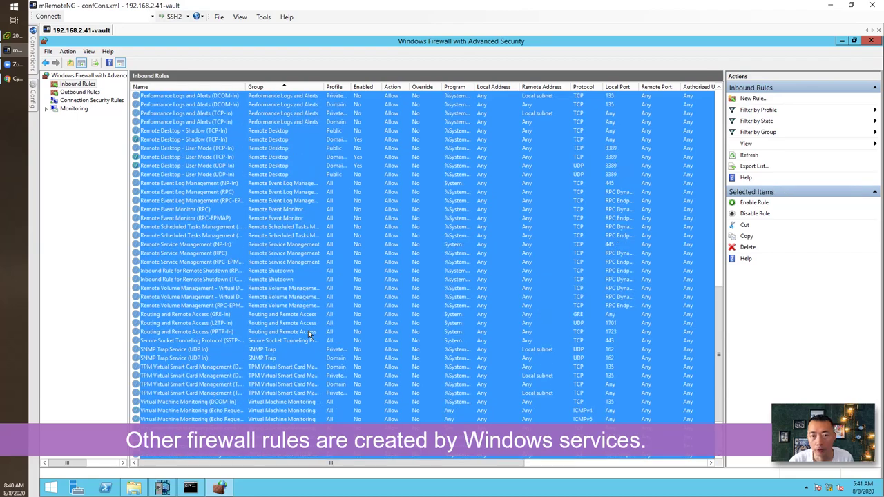
scroll(308, 331, up, 2)
Select the six Remote Desktop inbound rules, including the User Mode port 3389 ones
click(288, 226)
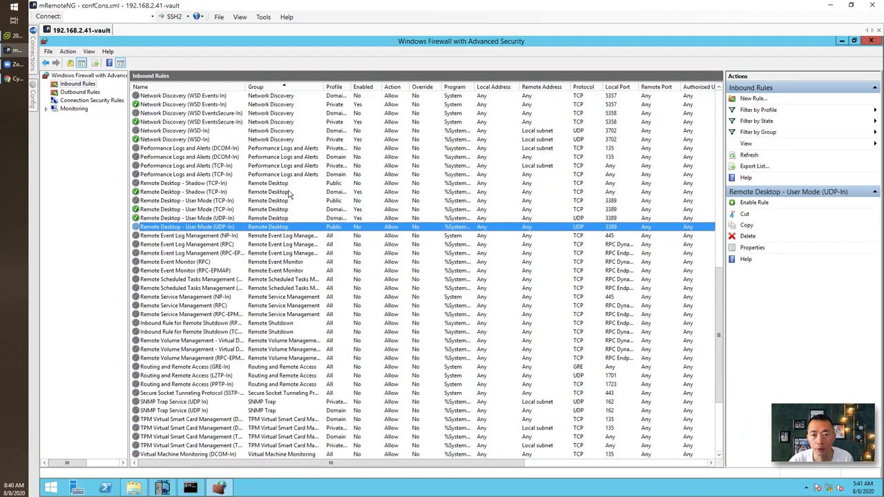
shift+click(289, 184)
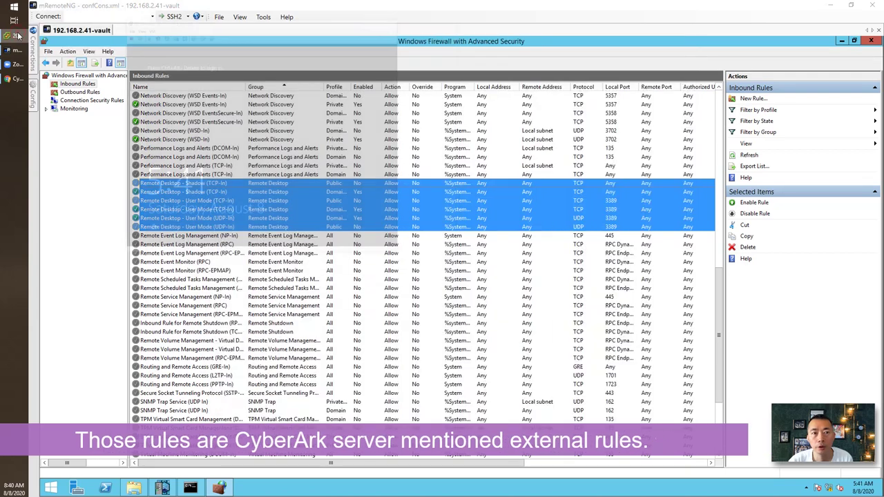
click(17, 36)
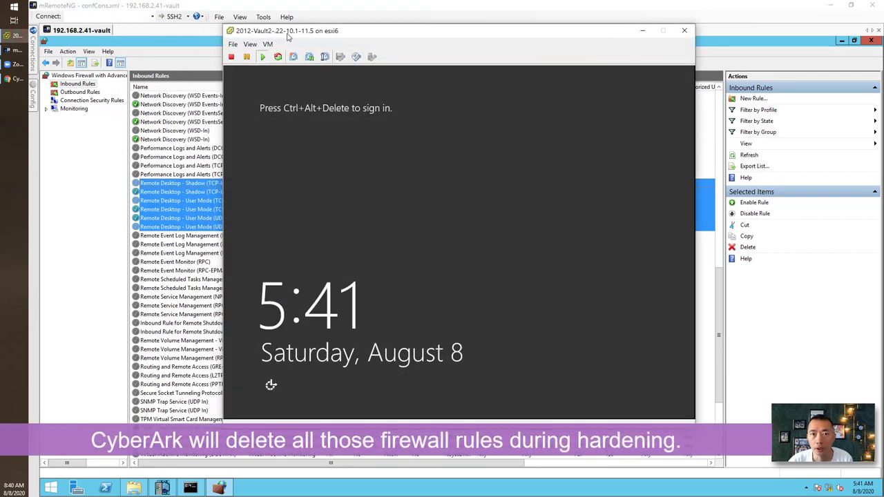
click(186, 183)
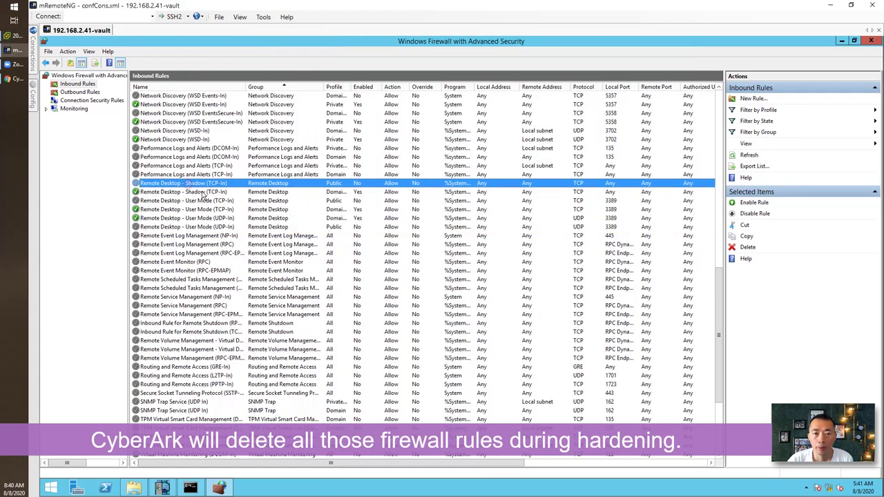
click(271, 228)
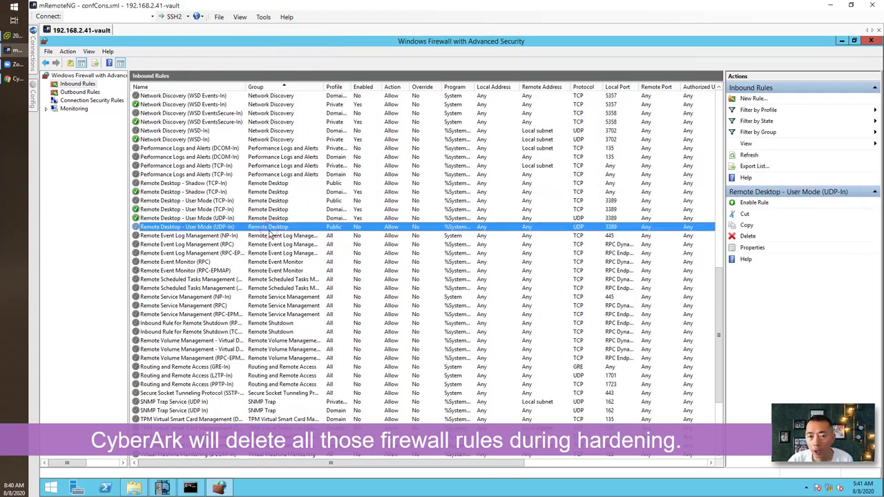
shift+click(282, 183)
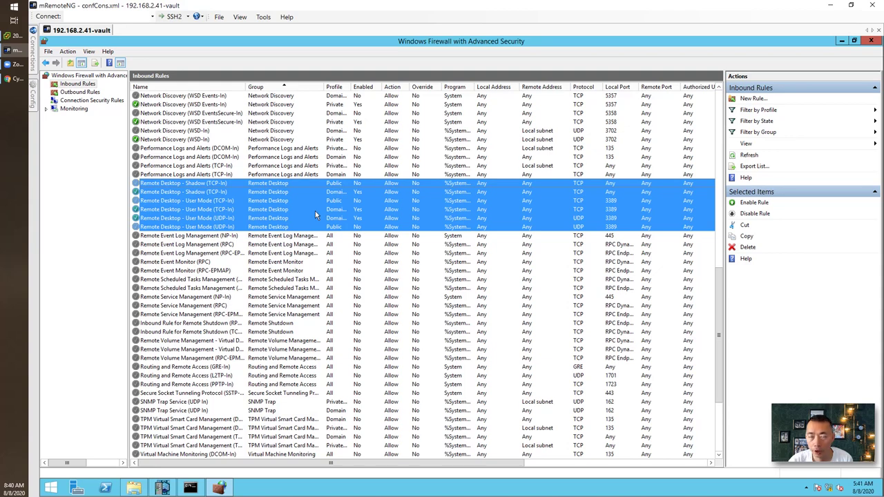
click(141, 487)
Browse to C:\Program Files (x86)\PrivateArk\Server\Conf in File Explorer
click(246, 175)
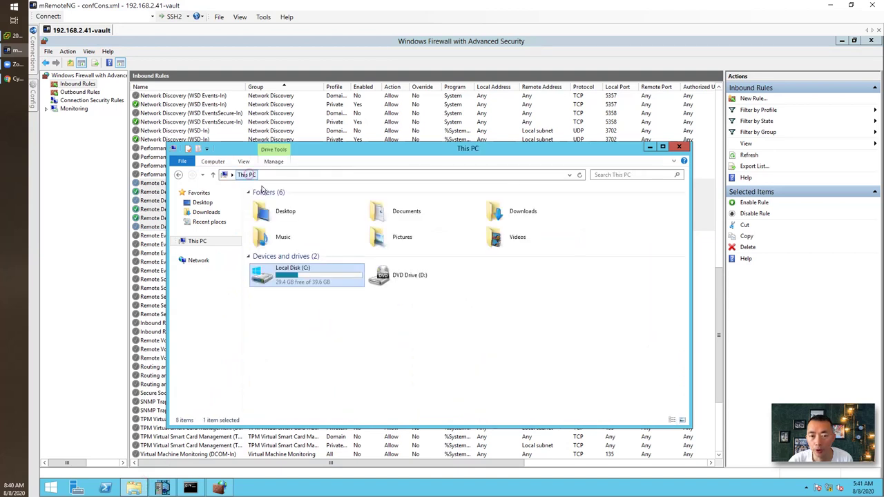
double_click(332, 278)
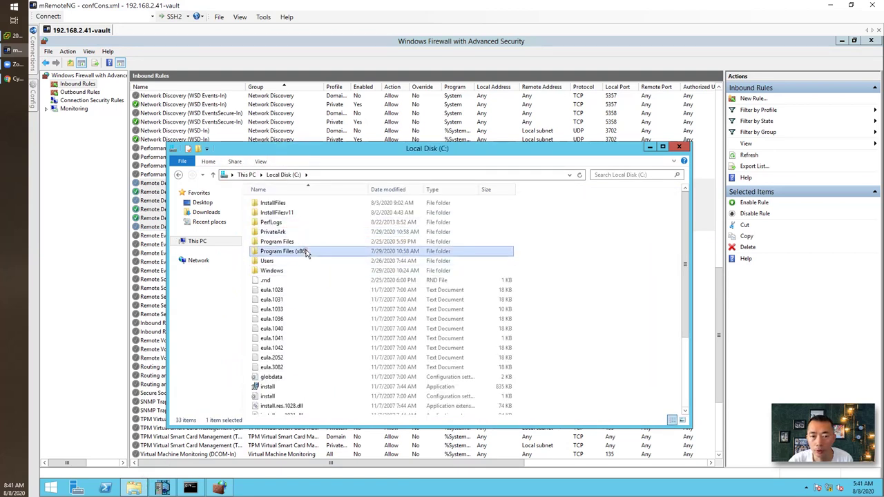
double_click(306, 252)
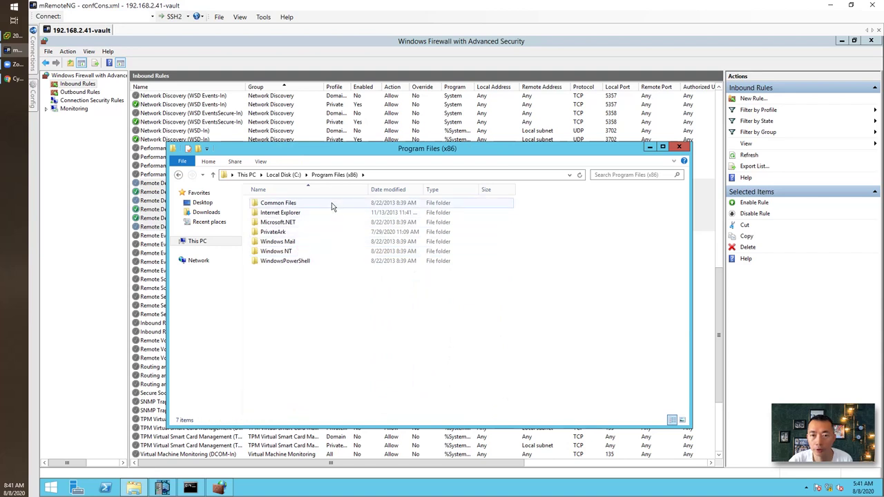
double_click(275, 232)
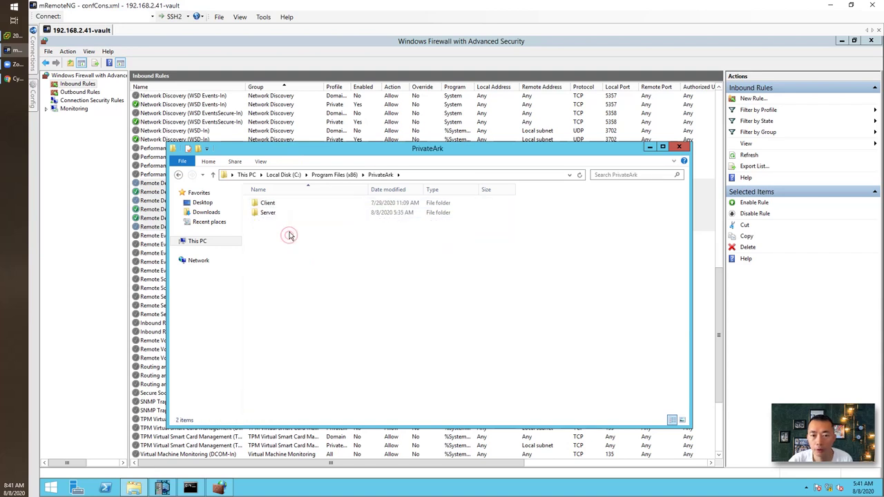
double_click(287, 214)
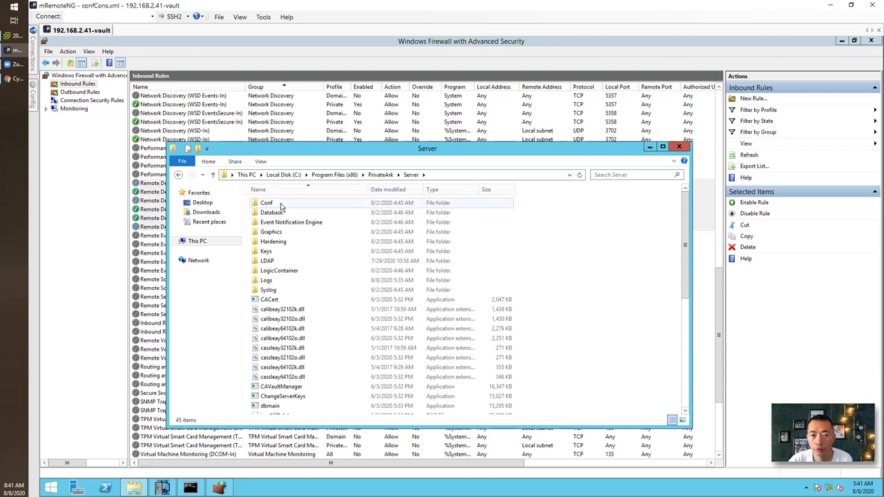
double_click(280, 204)
View the dbparm file in Notepad down to its end, then close it
double_click(280, 204)
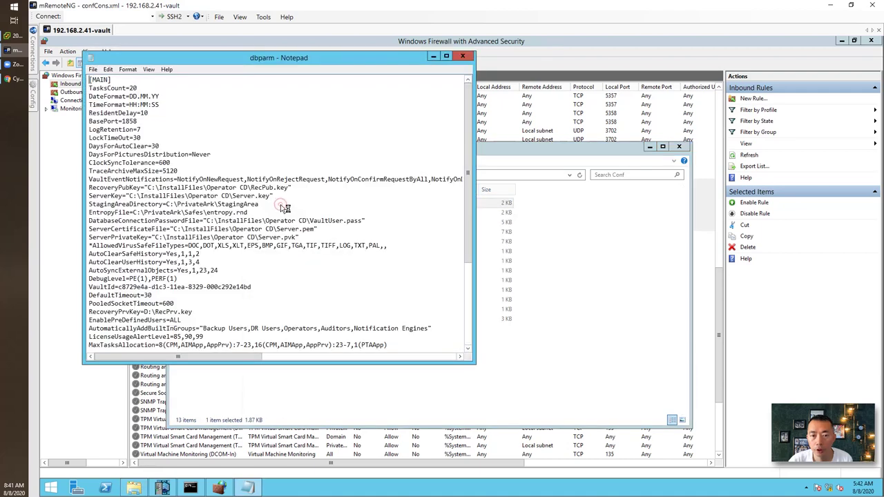
scroll(423, 196, down, 5)
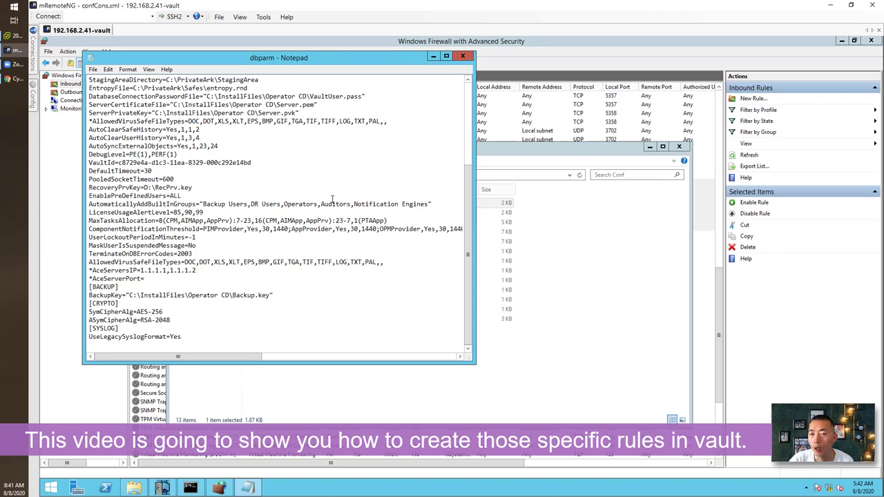
click(462, 56)
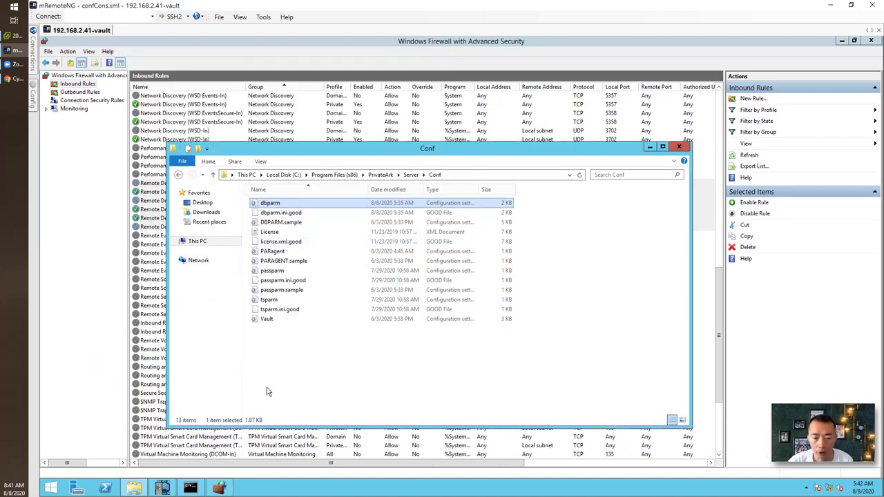
Change the administrator command prompt to the root of drive C with 'cd \'
key(alt+Tab)
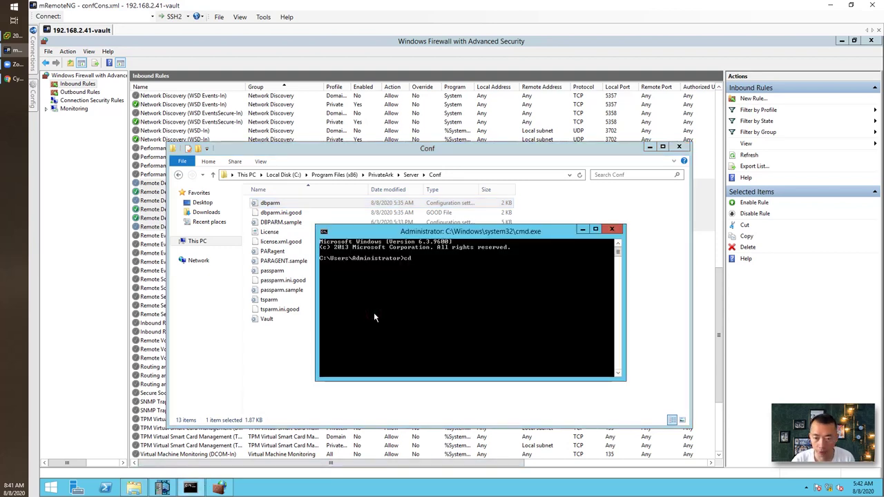
text(cd \)
key(Return)
Browse to C:\InstallFilesv11\Server-Rls-v11.5\Hardening and point out HAVault and CAVaultHarden
click(289, 175)
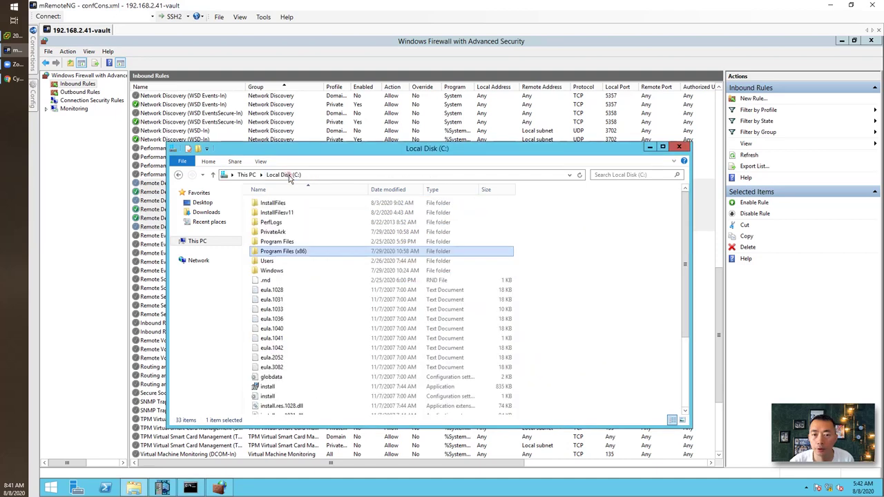
double_click(300, 214)
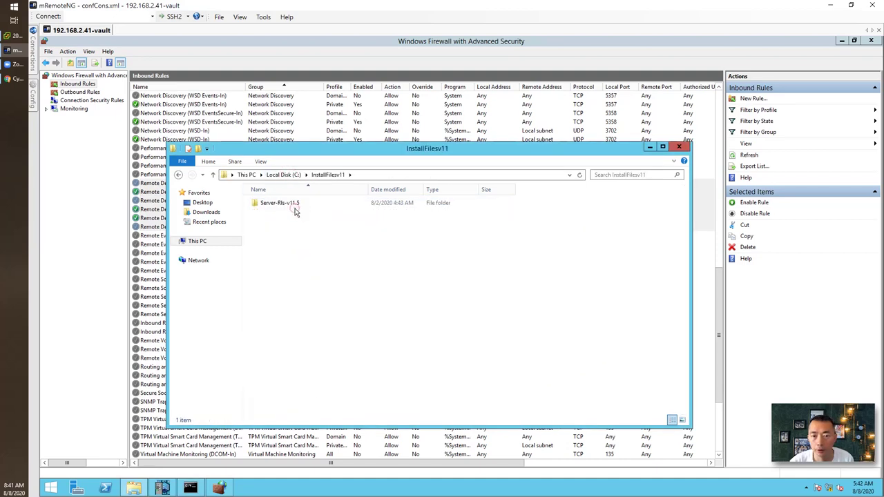
double_click(296, 204)
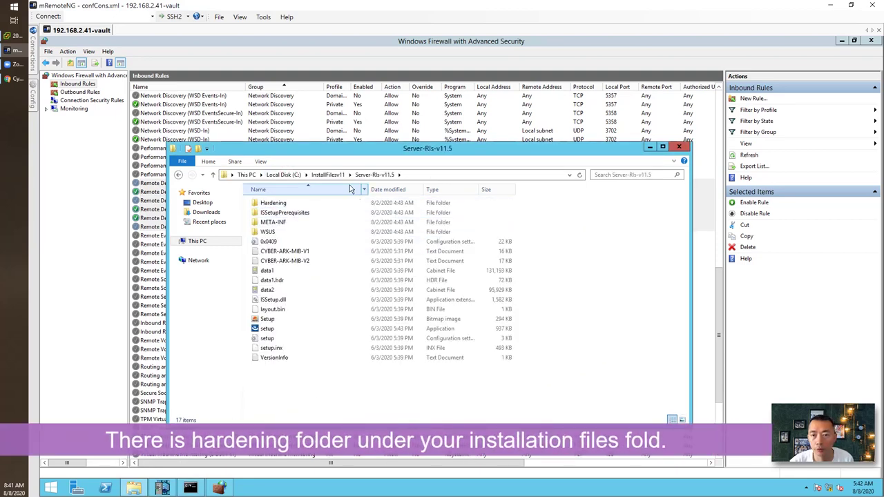
double_click(281, 203)
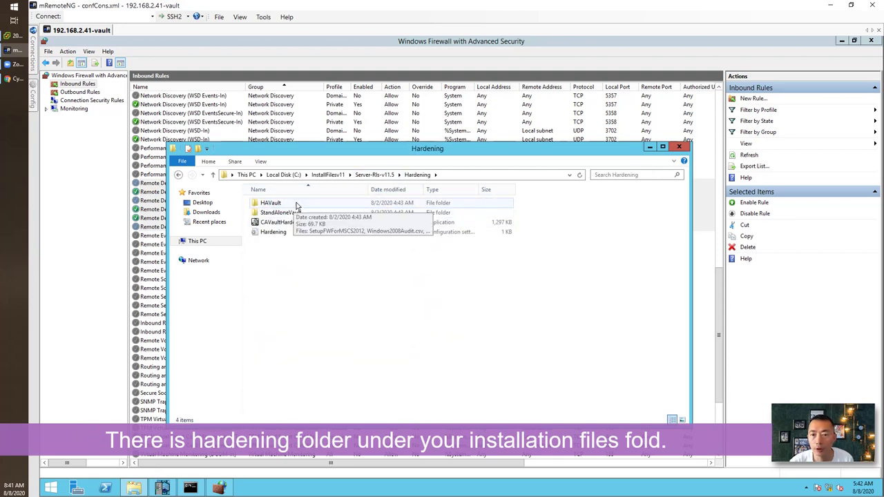
click(299, 203)
click(297, 222)
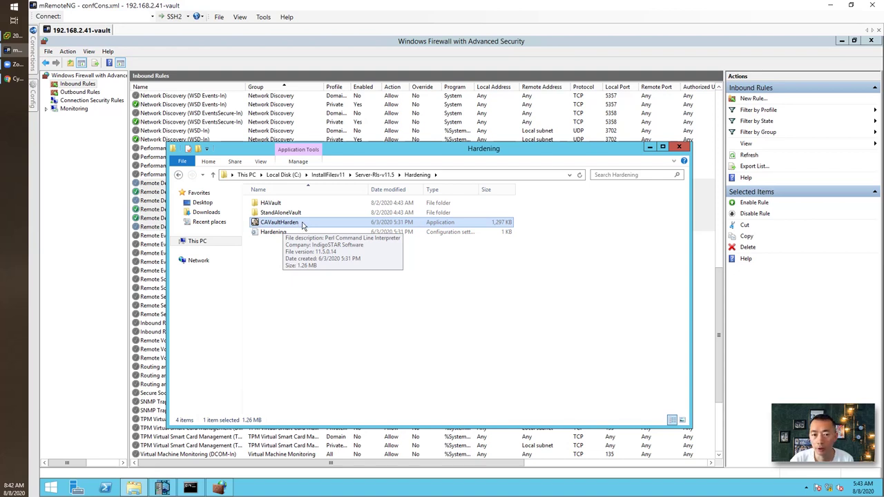
Change into \InstallFilesv11\Server-Rls-v11.5\Hardening and list its contents with dir
click(191, 488)
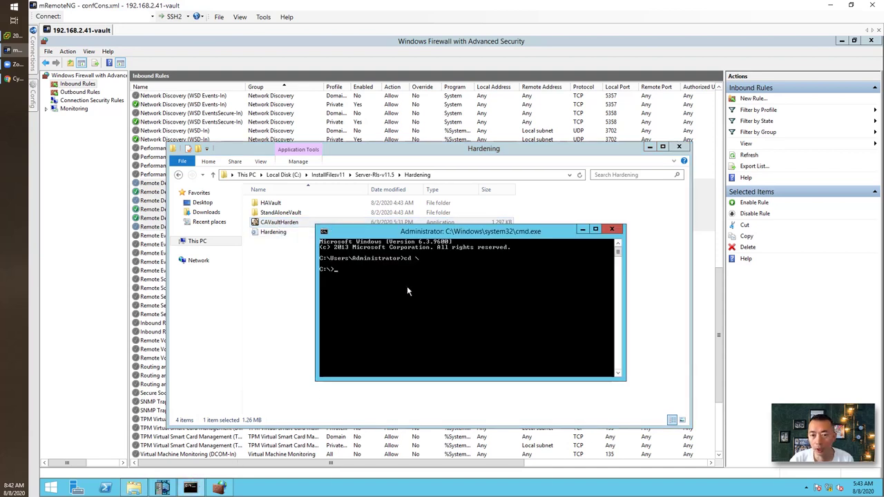
text(cd \)
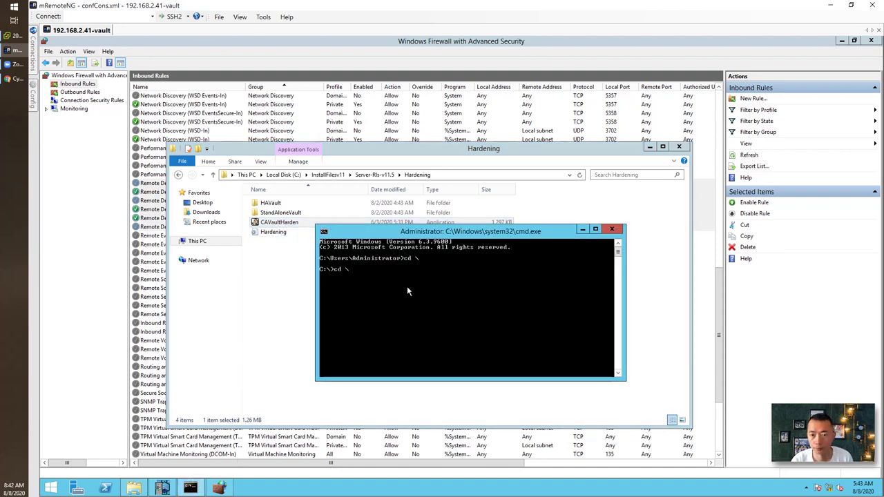
text(InstallFilesv11)
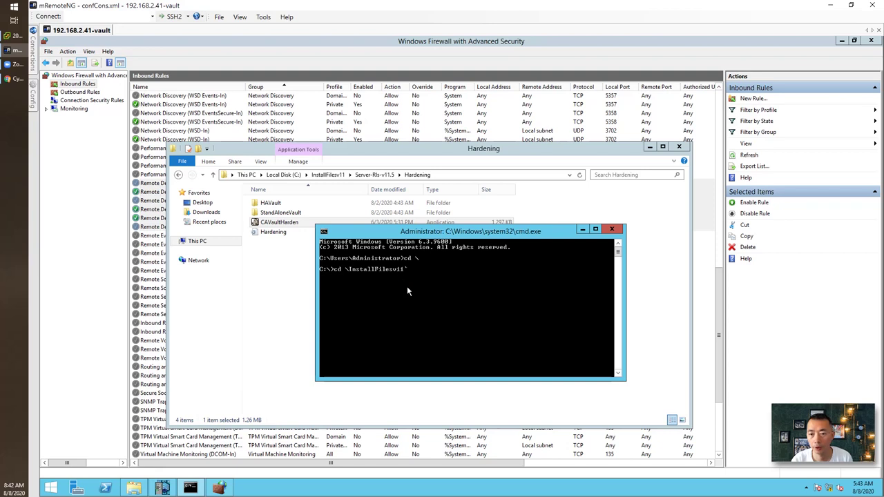
key(Return)
text(cd)
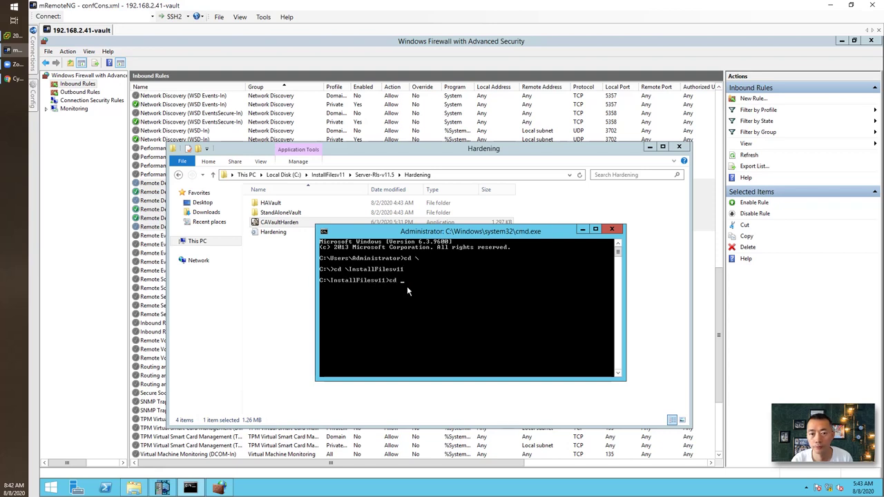
text( s)
key(Tab)
key(Return)
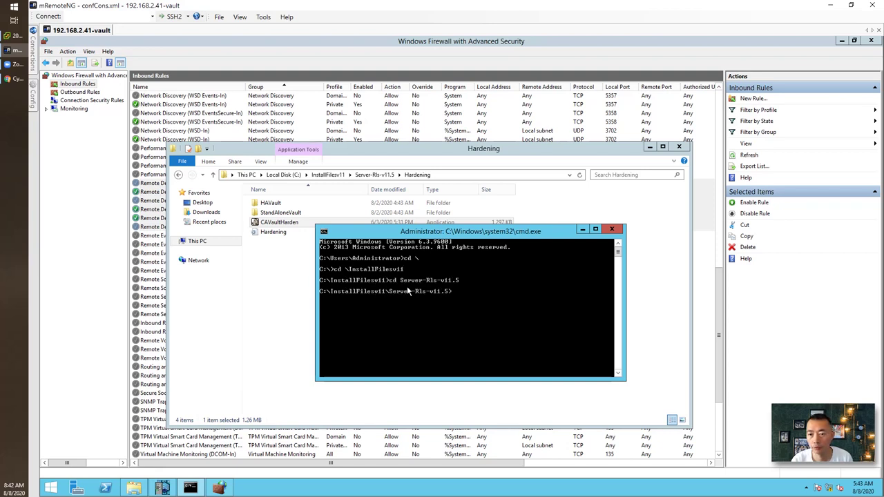
text(cd H)
key(Tab)
key(Return)
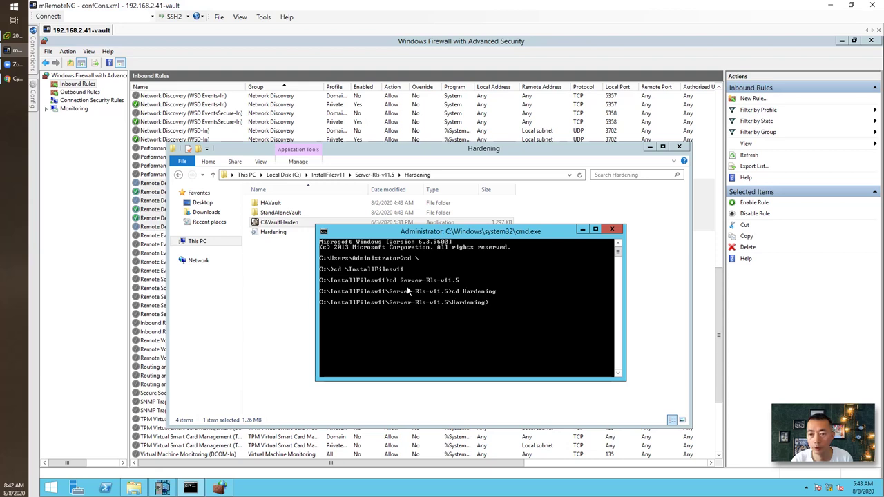
text(d)
text(ir)
key(Return)
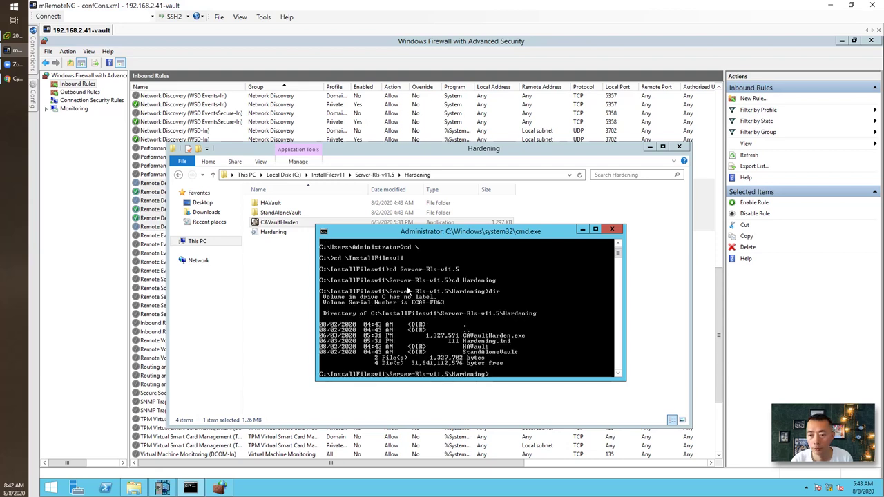
Run CAVaultHarden.exe without arguments to display its v11.05 usage text
text(C)
key(Tab)
key(Return)
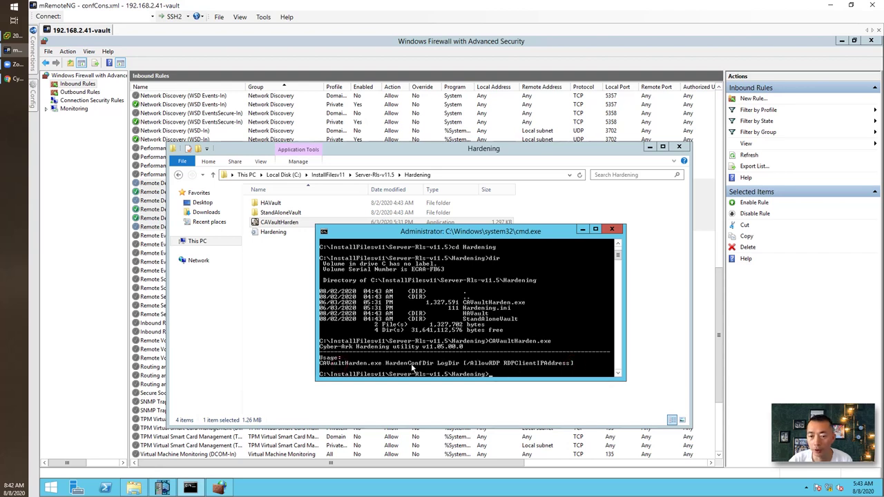
click(14, 78)
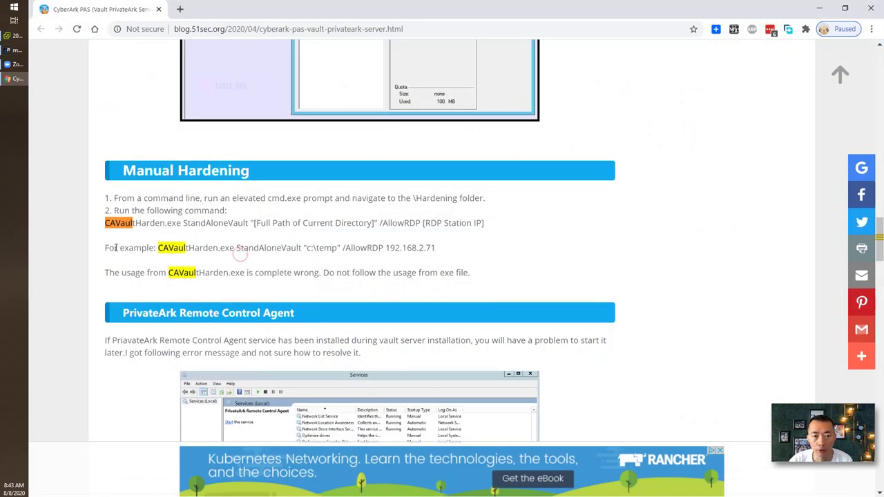
drag(108, 221, 343, 223)
click(343, 222)
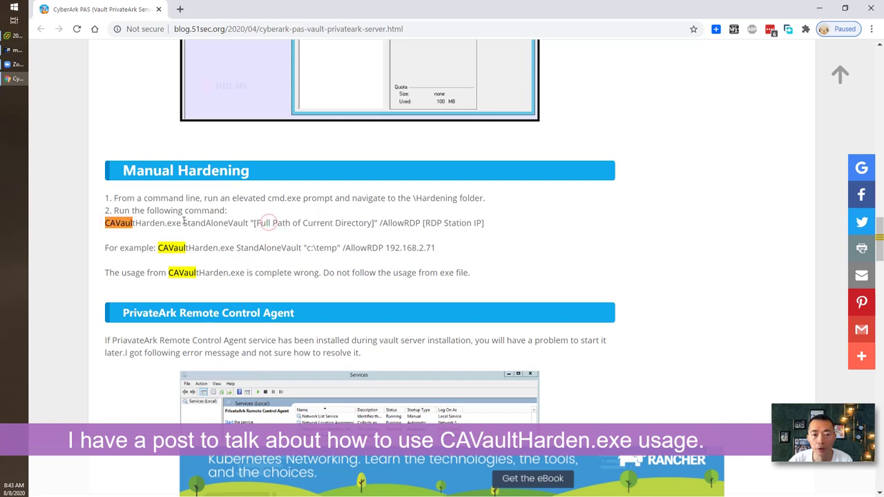
drag(183, 223, 249, 223)
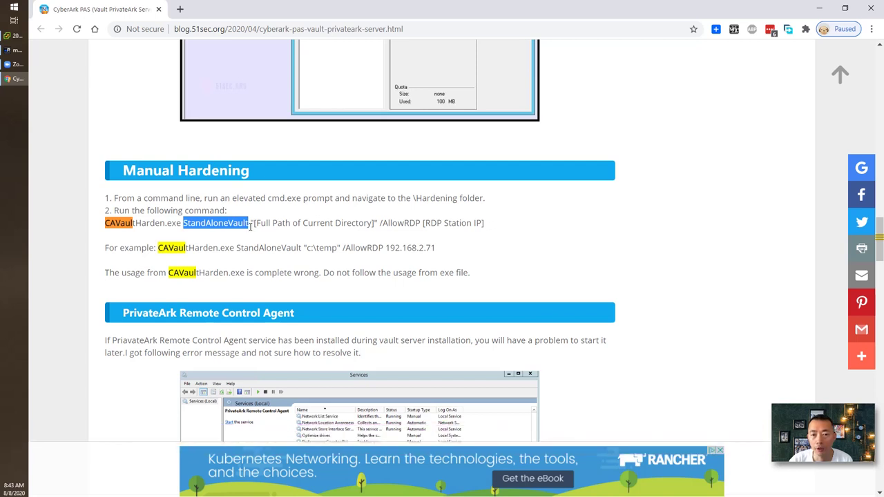
click(250, 223)
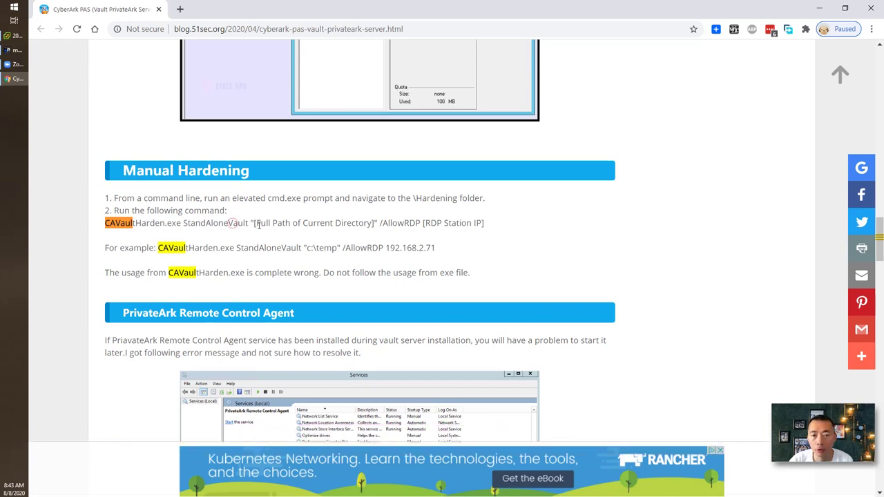
drag(252, 223, 376, 225)
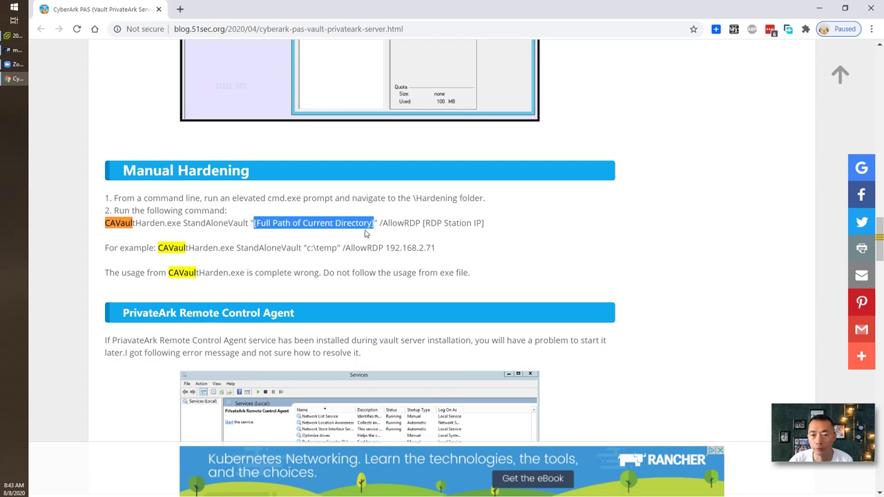
click(426, 223)
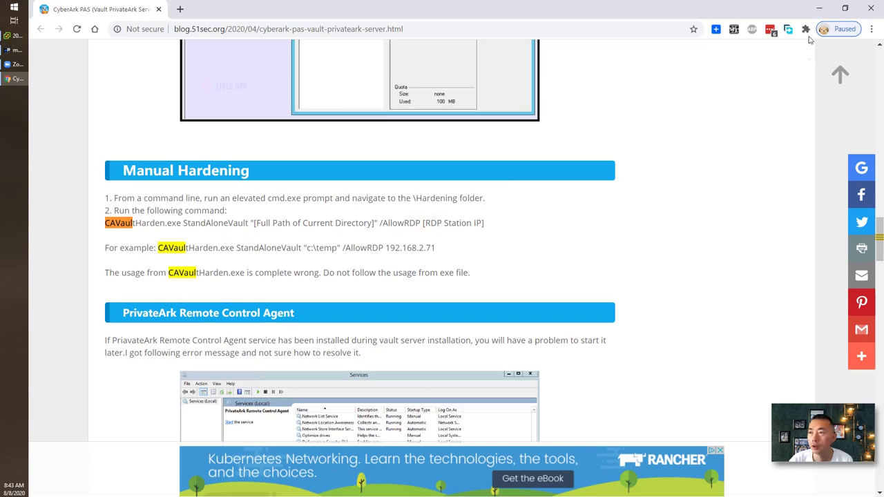
click(819, 8)
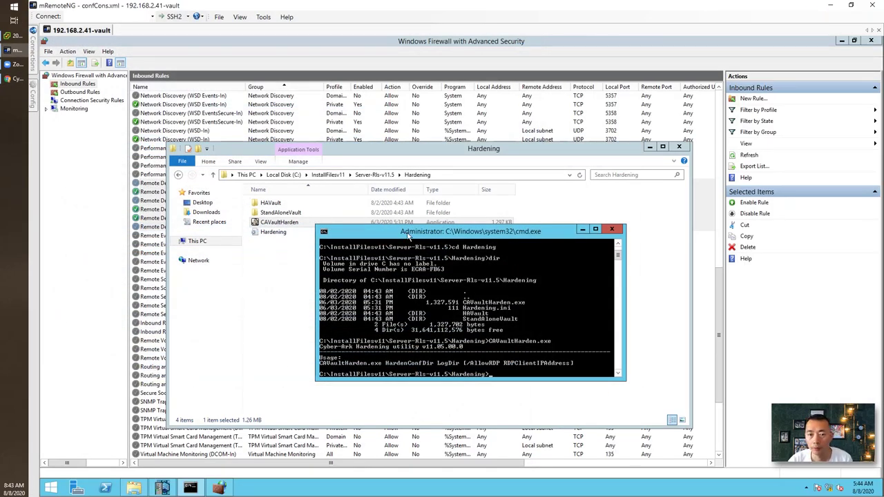
Open Hardening.ini in Notepad, review its four Harden settings set to Yes, and close it
click(295, 234)
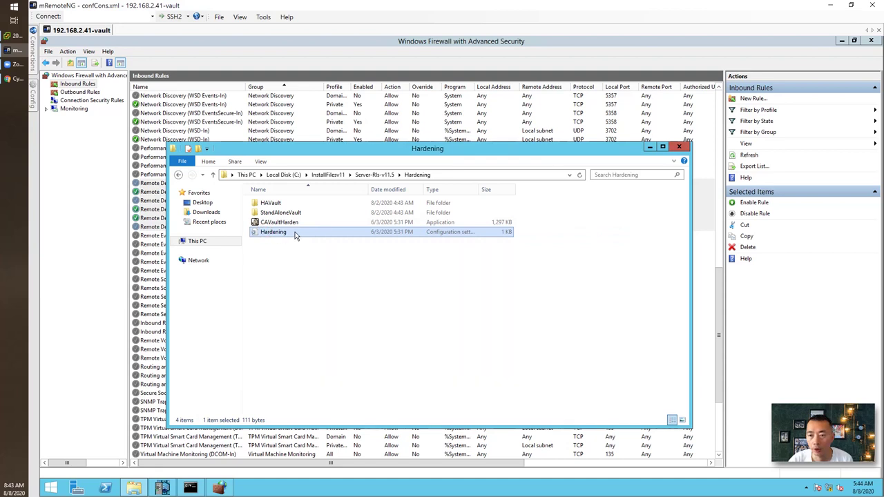
right_click(295, 235)
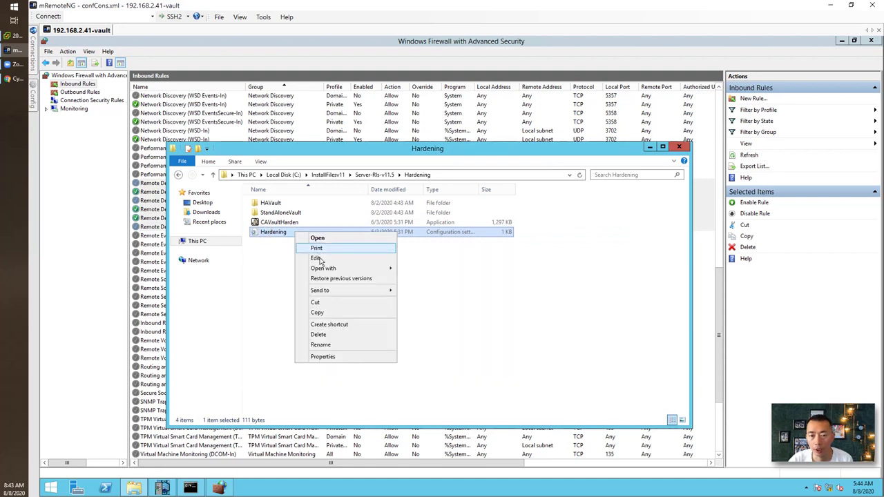
click(317, 258)
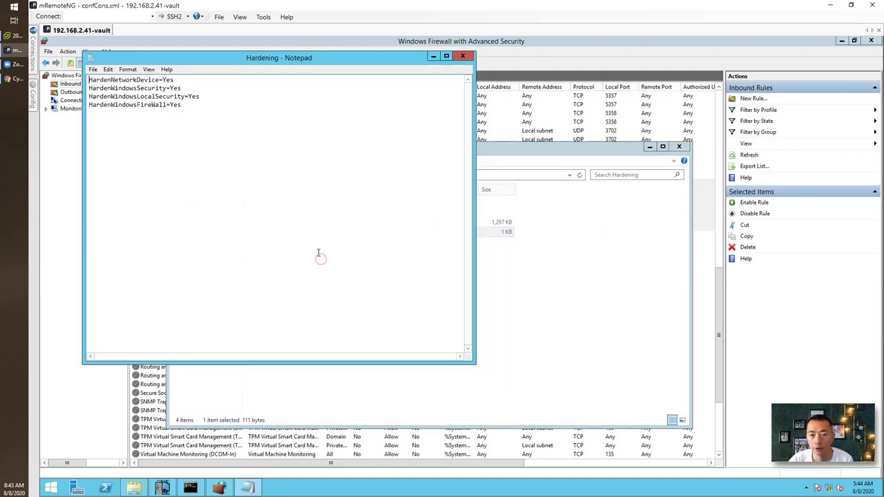
click(195, 105)
drag(196, 104, 100, 81)
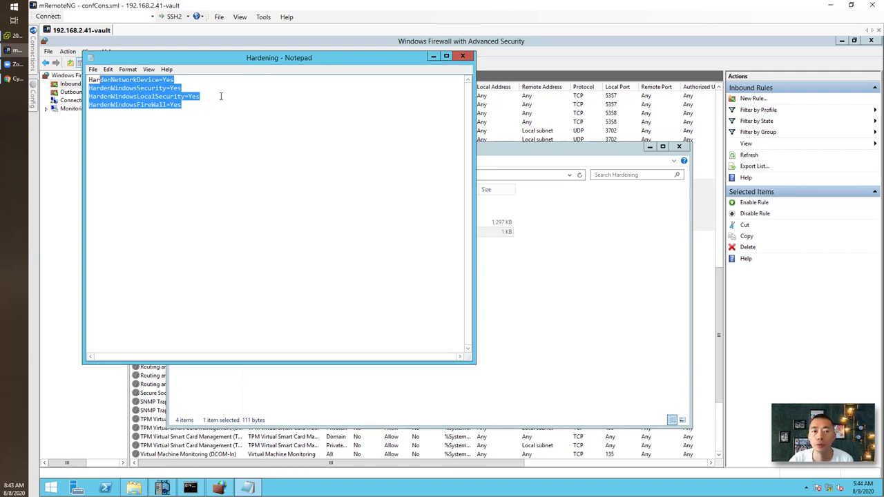
click(125, 80)
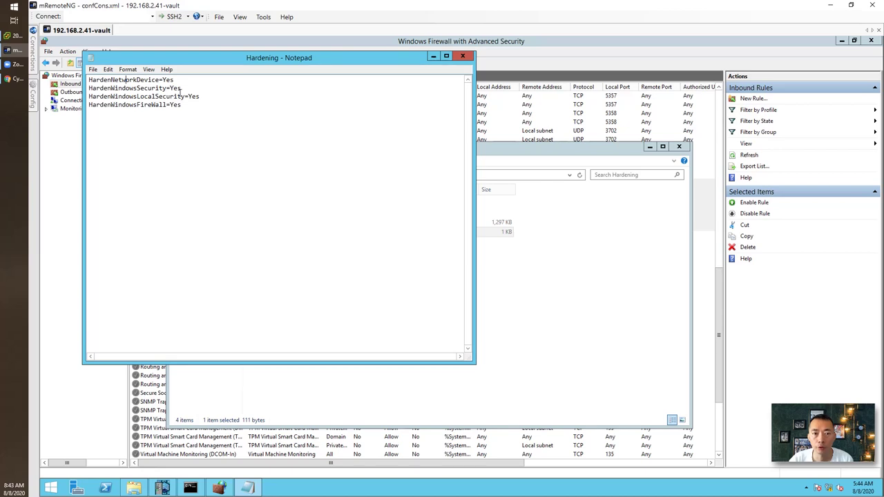
click(462, 56)
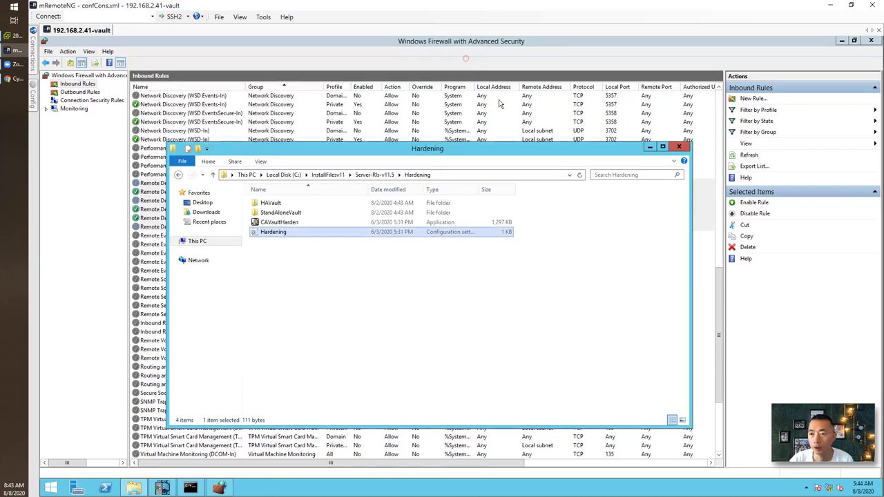
Copy Hardening.ini from the Hardening folder
right_click(319, 234)
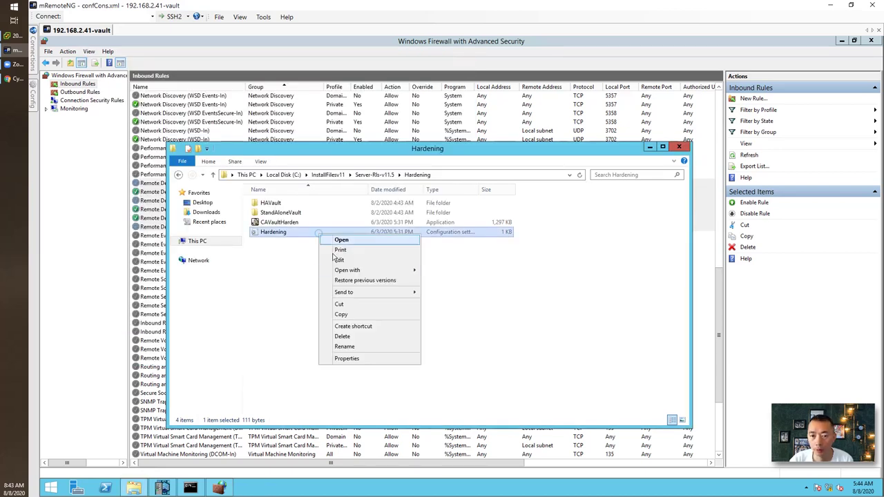
click(350, 315)
click(134, 489)
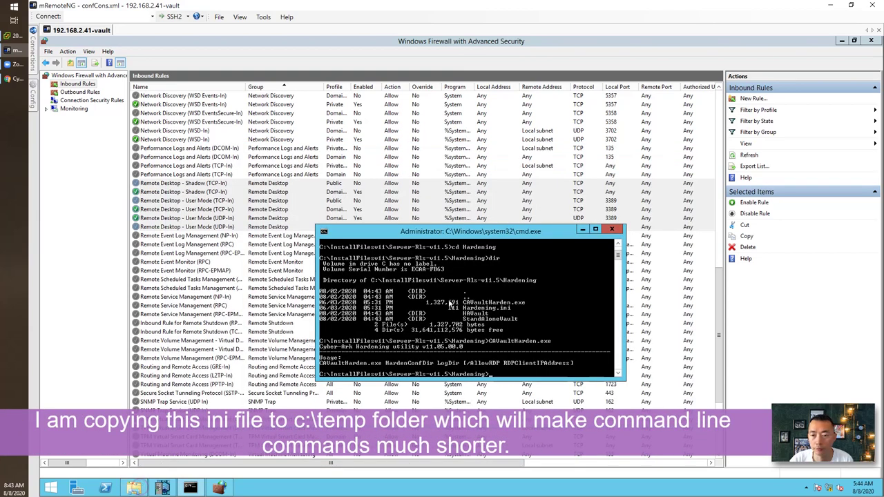
click(152, 464)
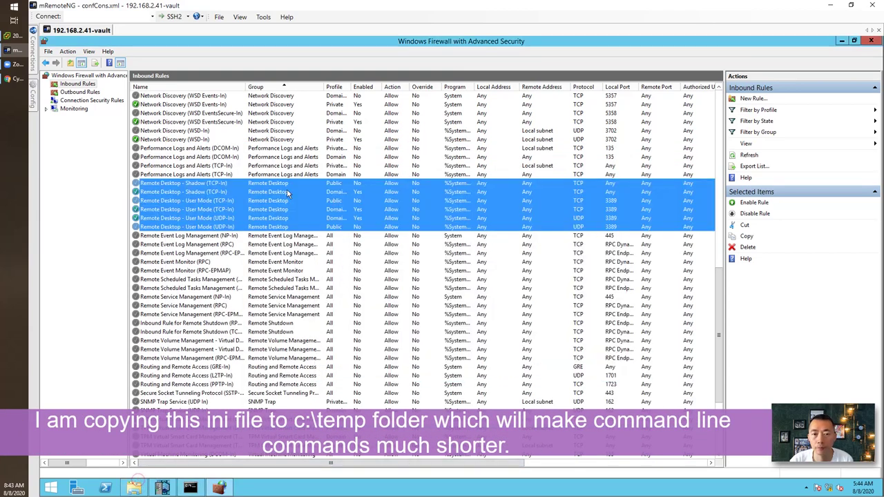
click(135, 487)
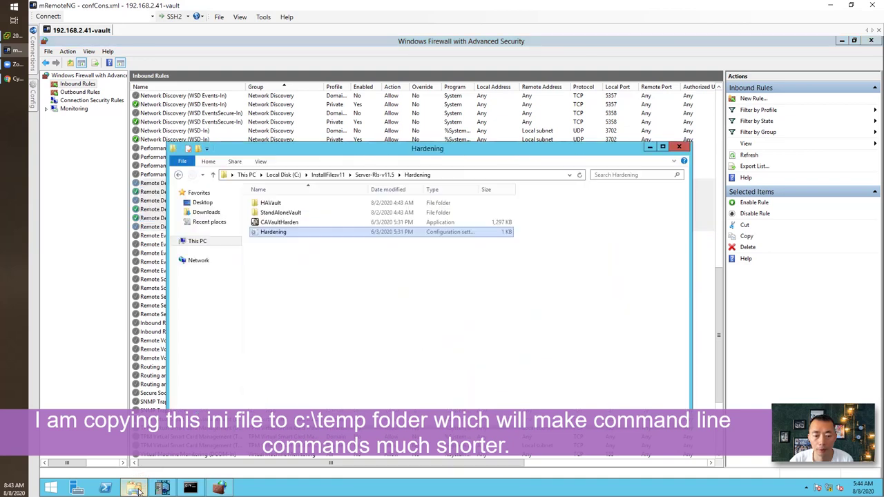
Create a C:\Temp folder, paste Hardening.ini into it, and close the firewall console
click(283, 175)
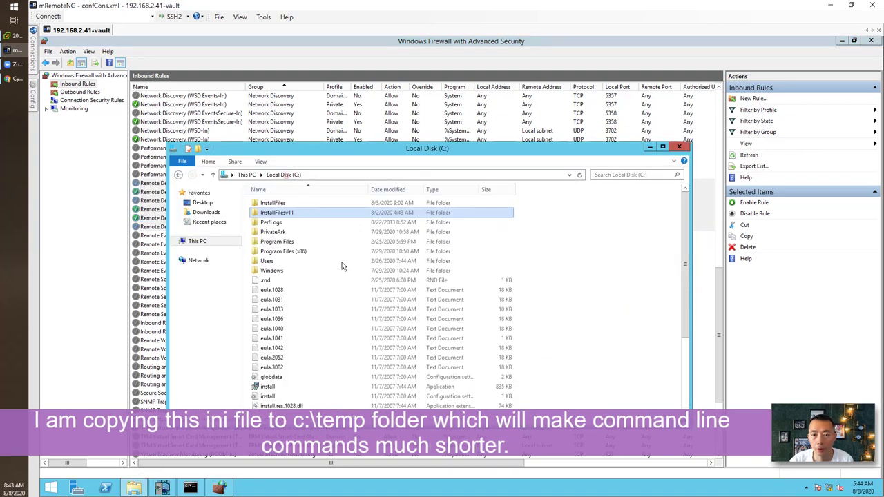
right_click(530, 308)
mouse_move(570, 392)
click(619, 394)
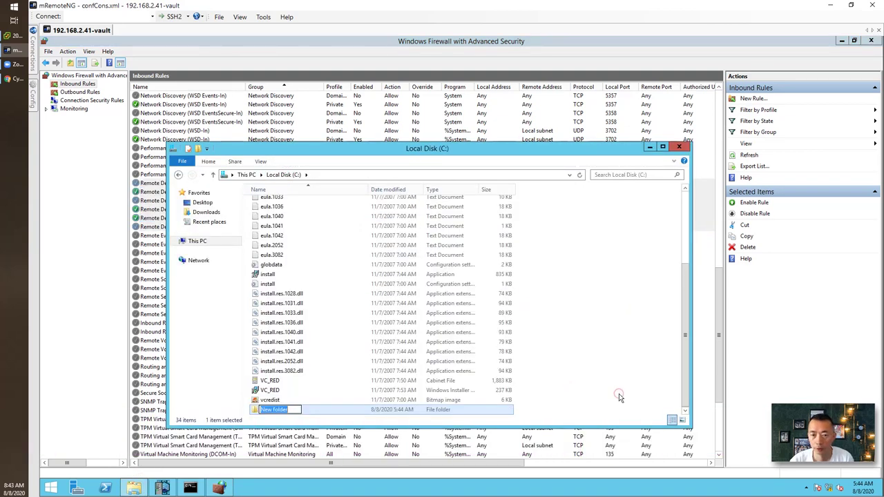
text(Temp)
key(Return)
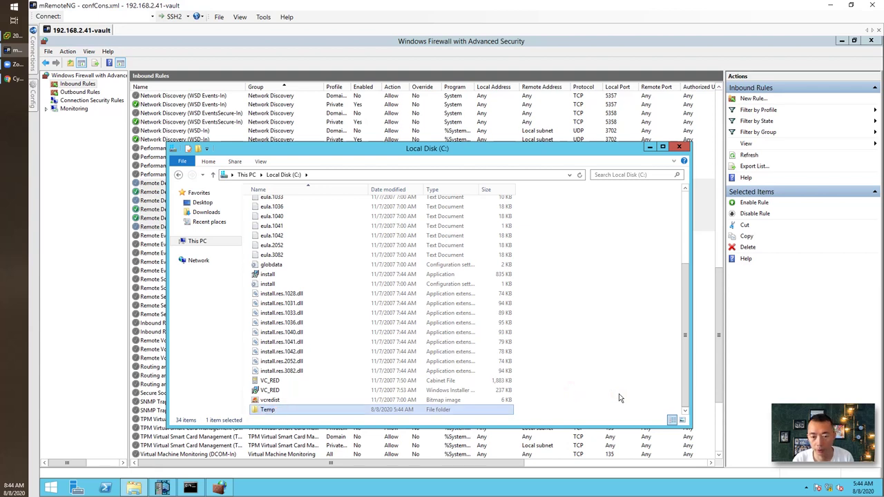
key(Return)
key(ctrl+v)
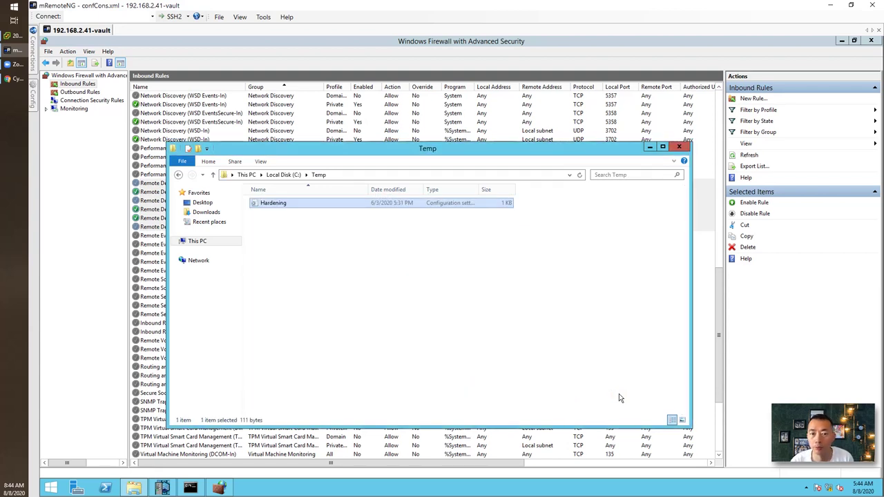
click(651, 147)
click(874, 41)
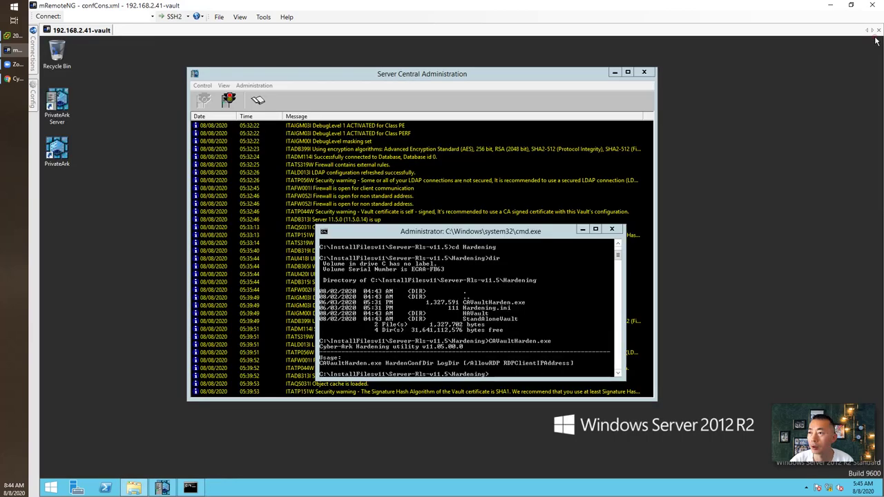
Enlarge and reposition the remote command prompt, then switch to the 51sec blog's Manual Hardening example
drag(620, 378, 621, 429)
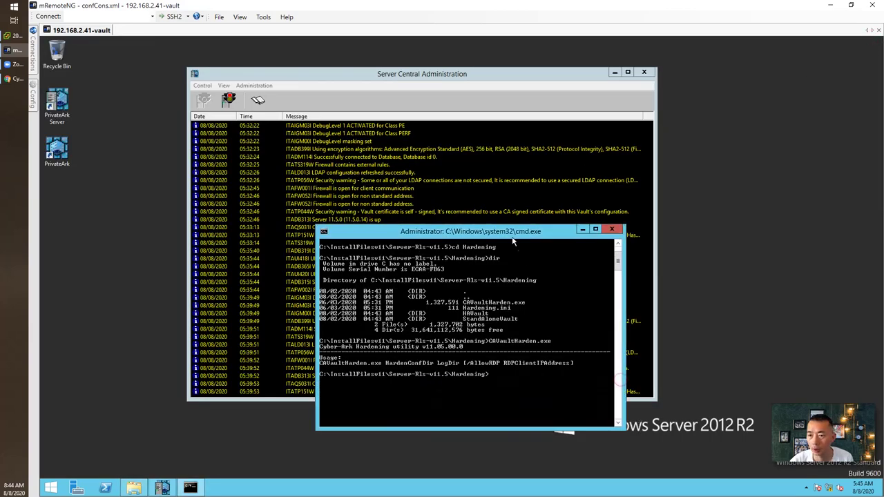
drag(514, 240, 476, 137)
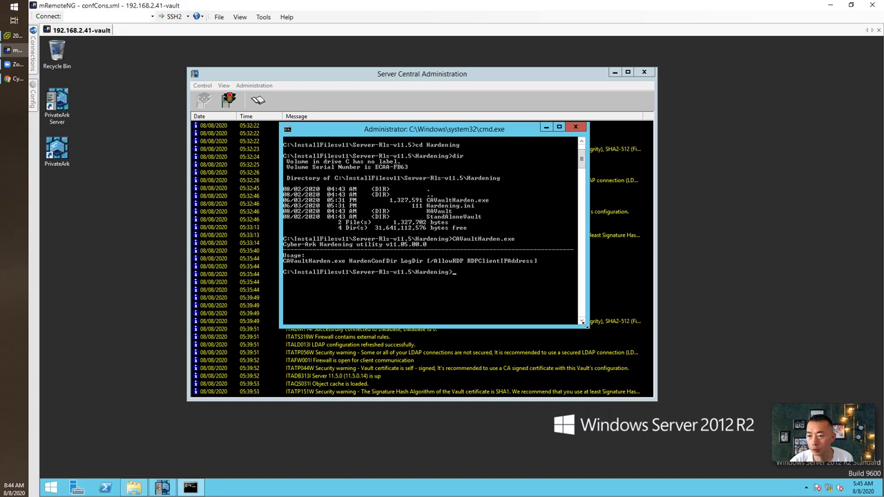
drag(587, 324, 644, 438)
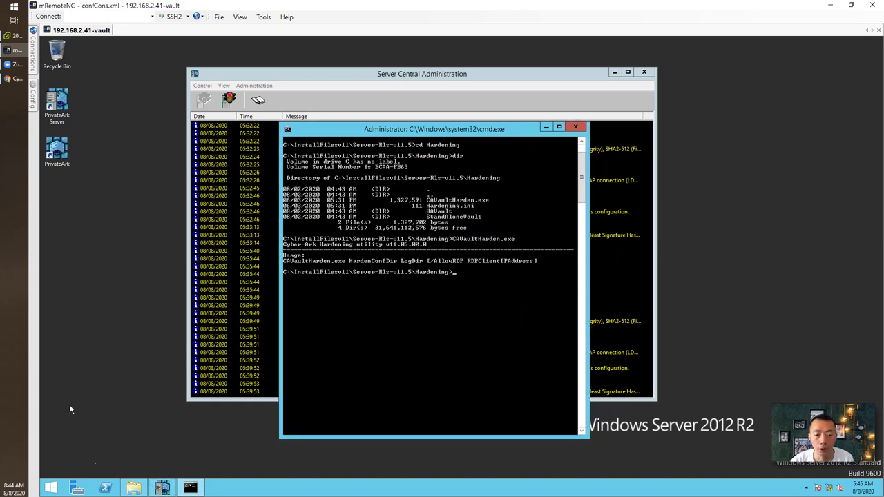
click(14, 78)
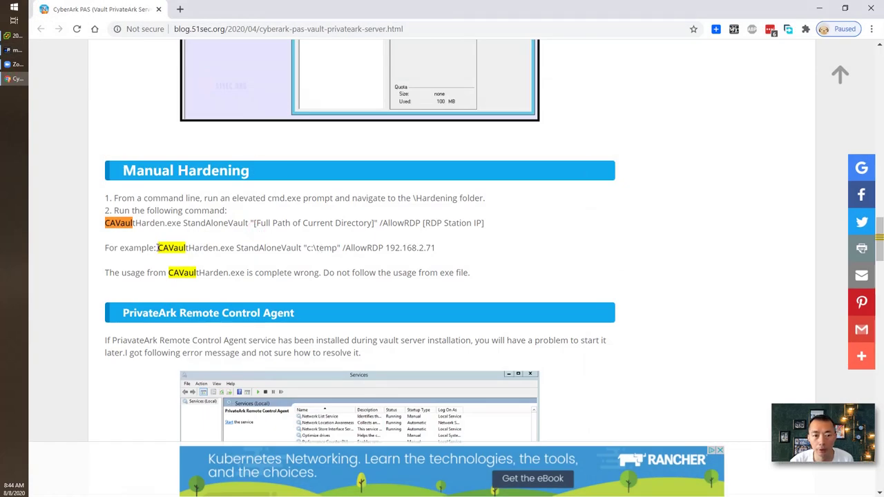
Copy the blog's example command CAVaultHarden.exe StandAloneVault "c:\temp" and return to the mRemoteNG session
drag(158, 248, 340, 248)
right_click(340, 250)
click(352, 255)
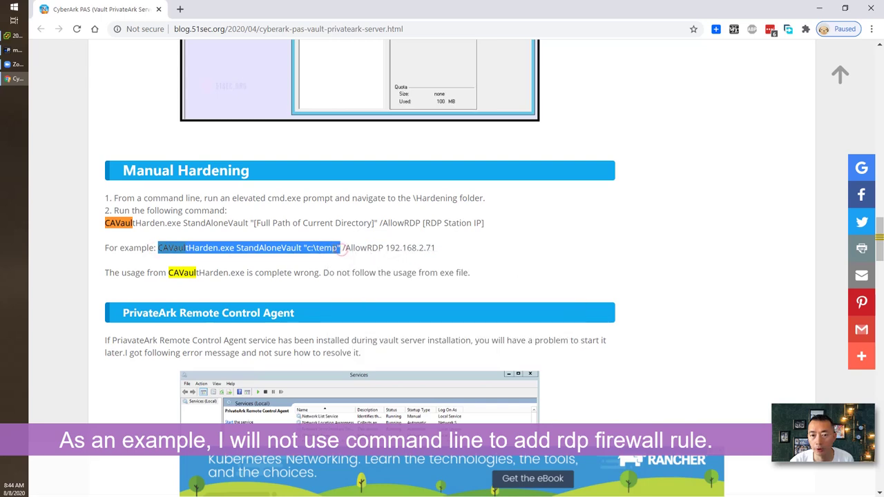
right_click(340, 250)
click(346, 254)
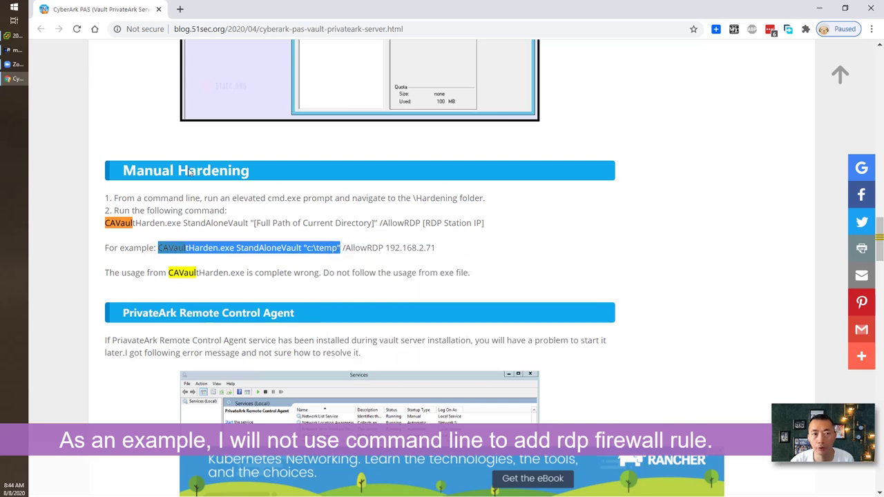
click(17, 49)
right_click(419, 321)
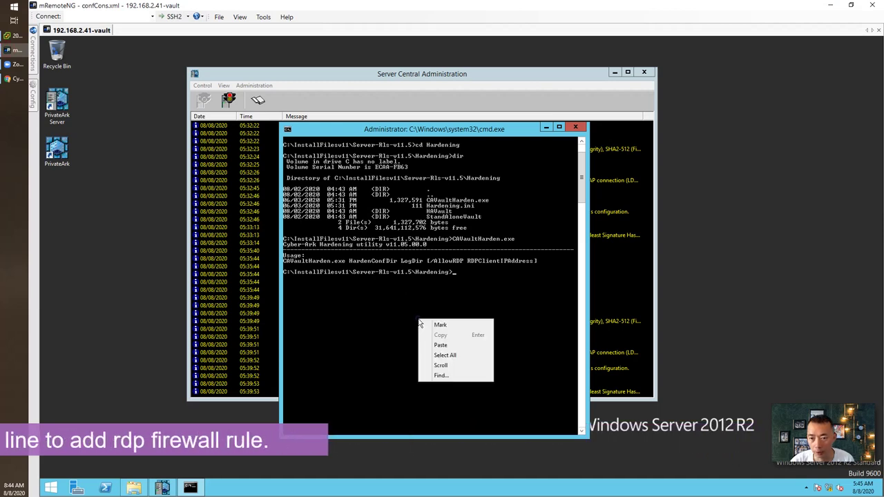
Paste and run CAVaultHarden.exe StandAloneVault "c:\temp" at the vault's command prompt
click(441, 345)
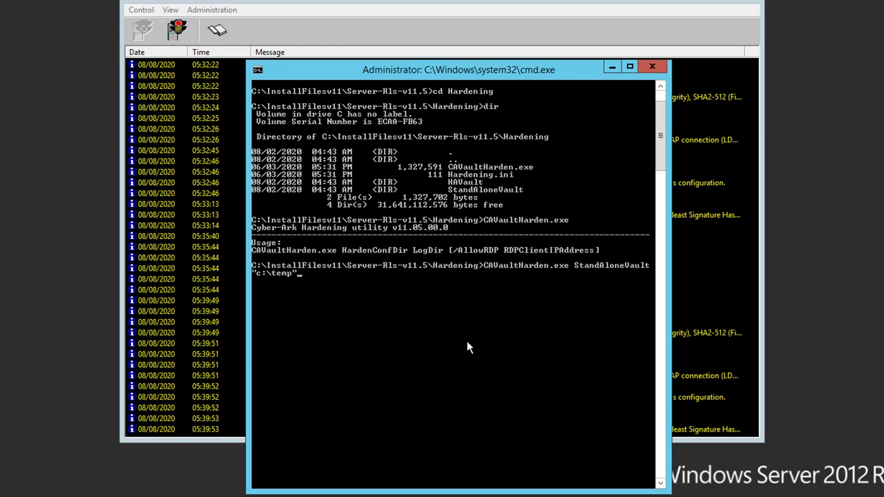
key(Return)
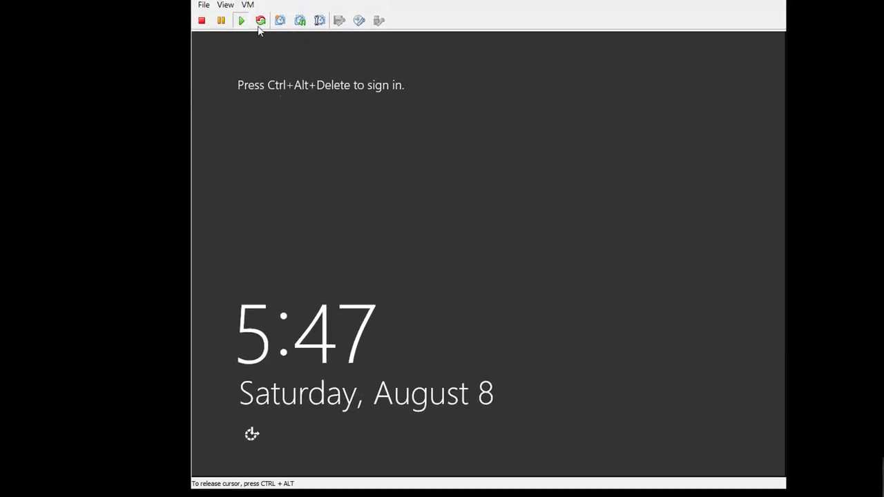
Send Ctrl+Alt+Del to the VM from the console's VM menu and acknowledge the warning
click(247, 5)
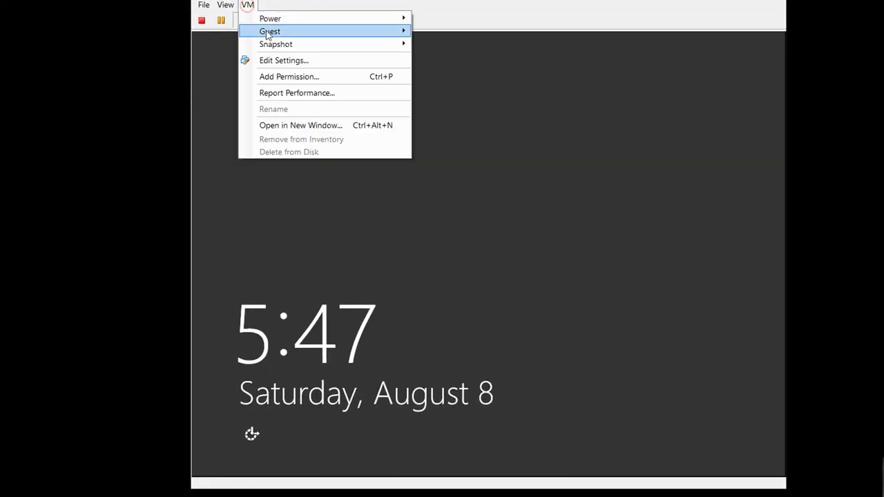
click(425, 46)
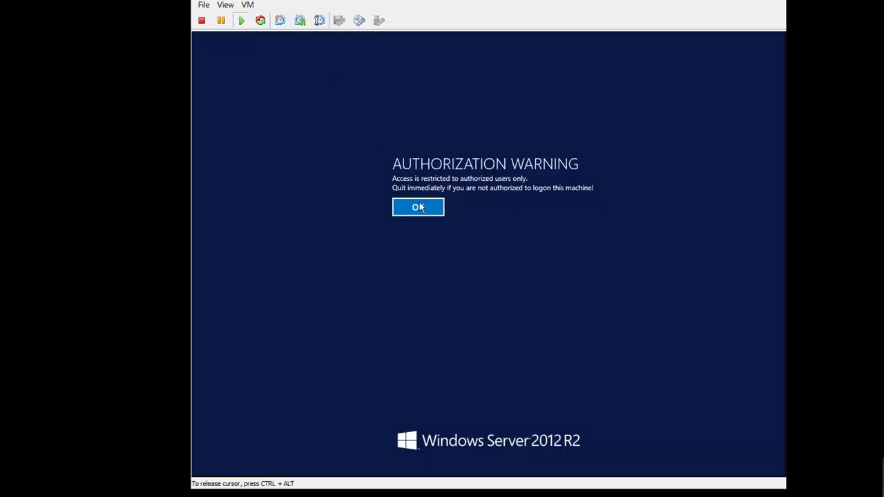
click(418, 207)
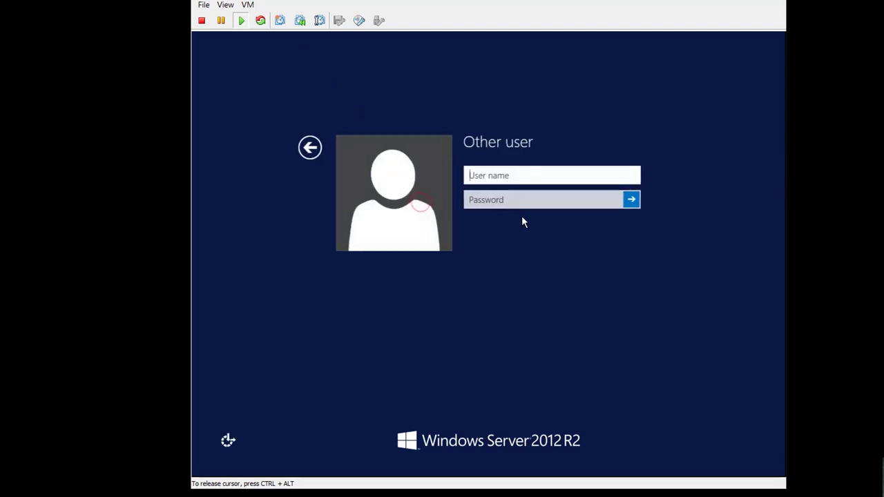
click(302, 153)
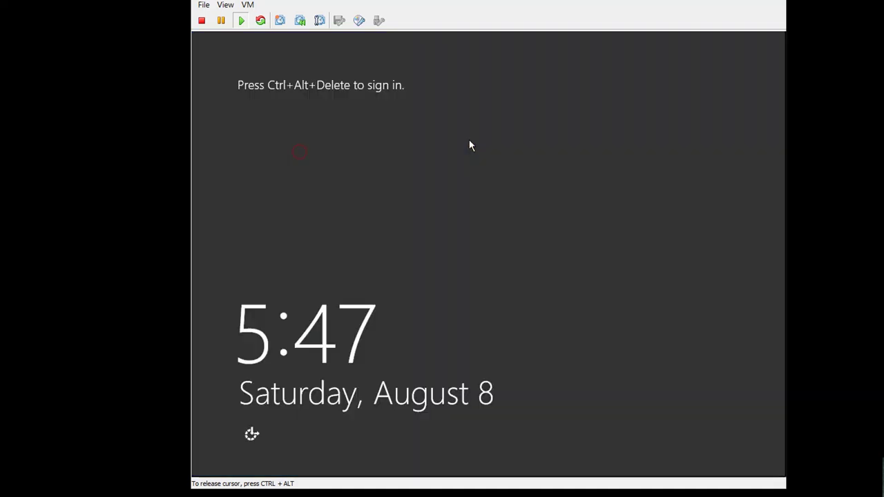
Resend Ctrl+Alt+Del and sign in as administrator with the account password
click(248, 4)
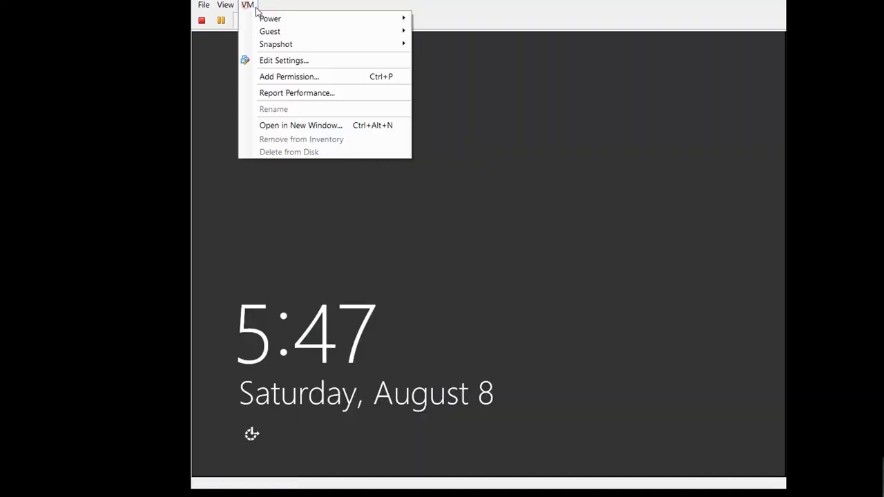
mouse_move(281, 35)
click(434, 44)
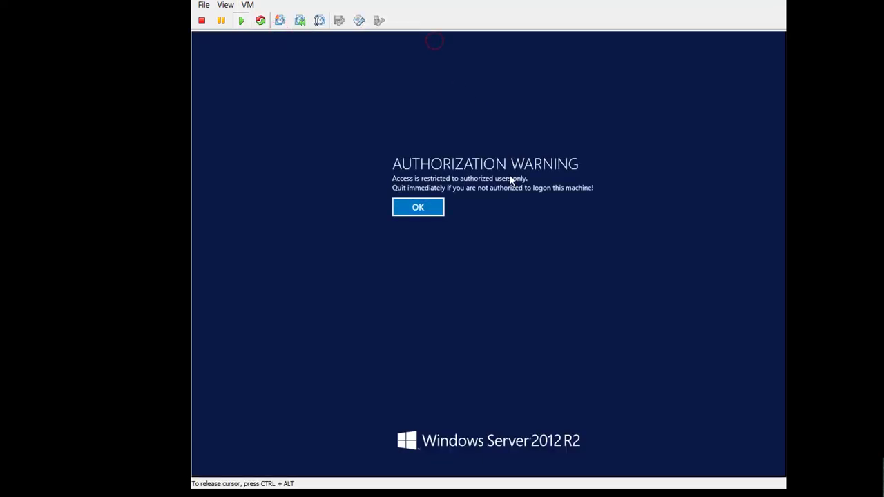
click(429, 207)
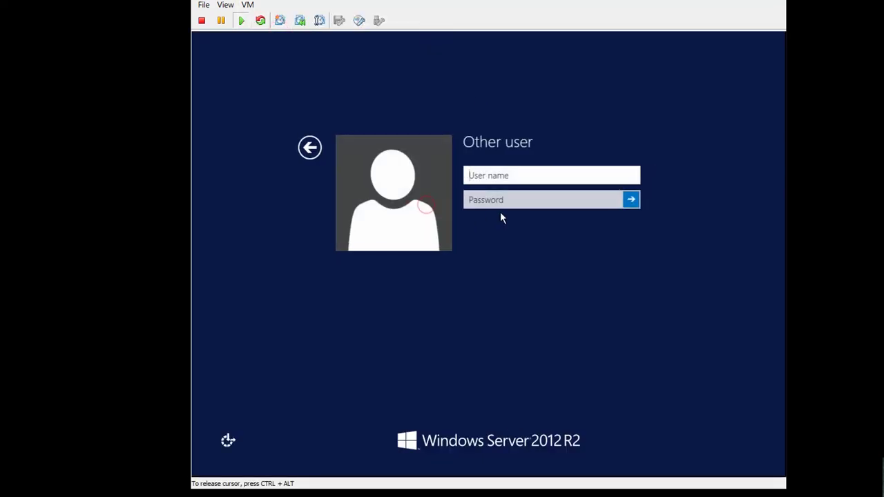
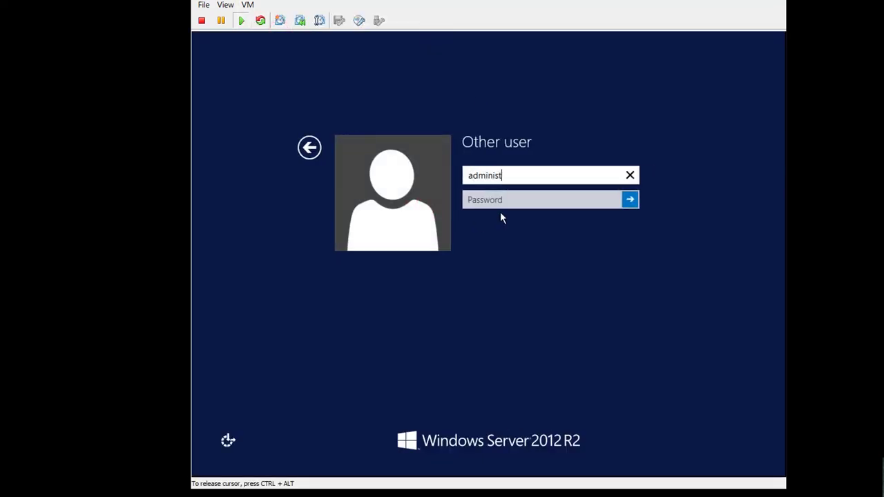
key(Tab)
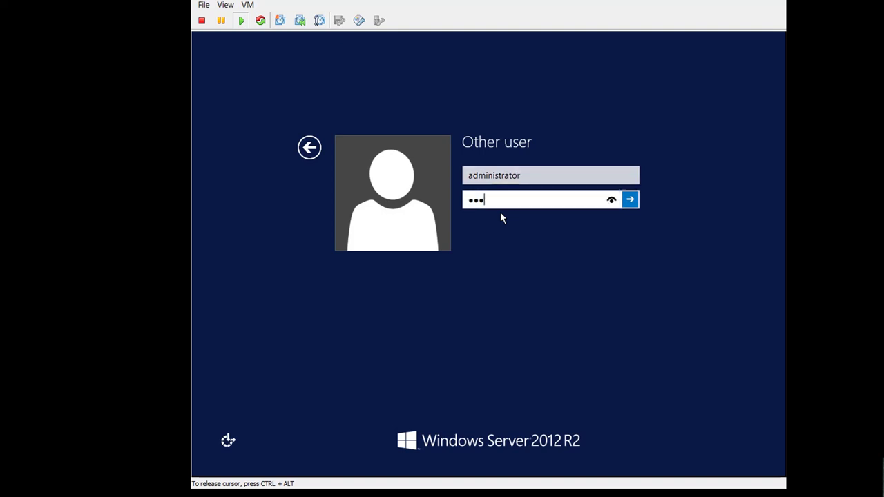
key(Return)
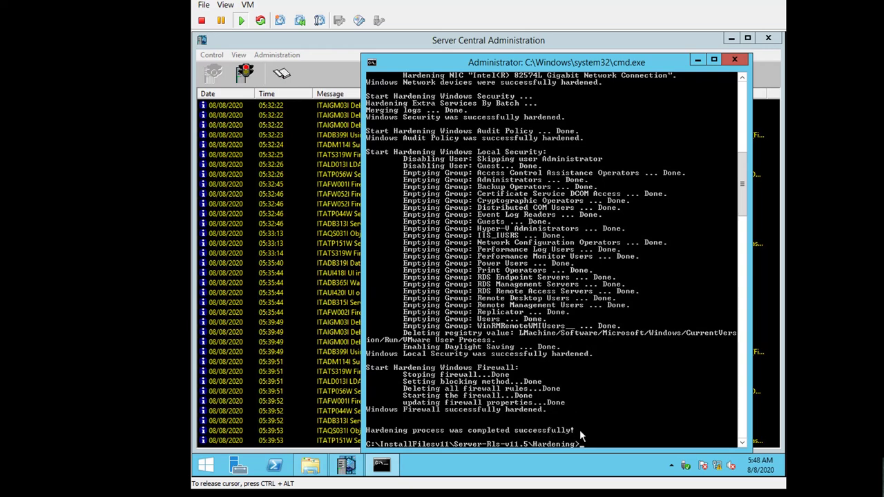
Minimize the Command Prompt and navigate File Explorer up to This PC
click(698, 61)
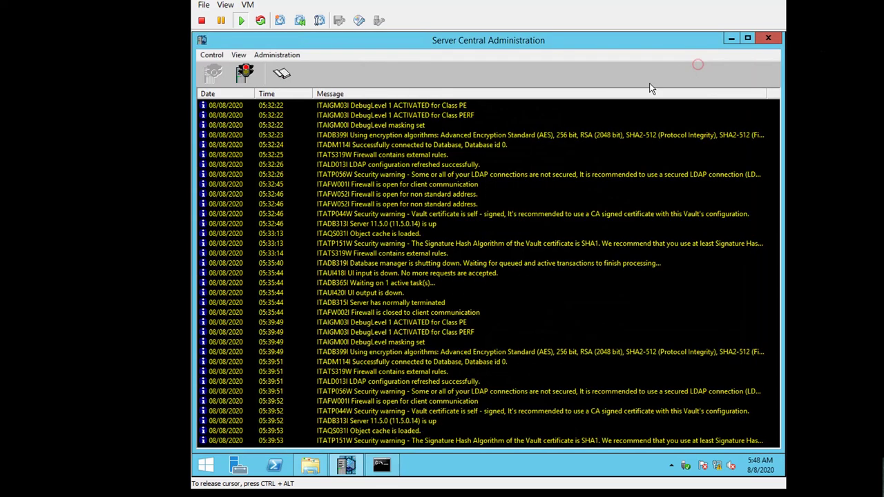
click(311, 464)
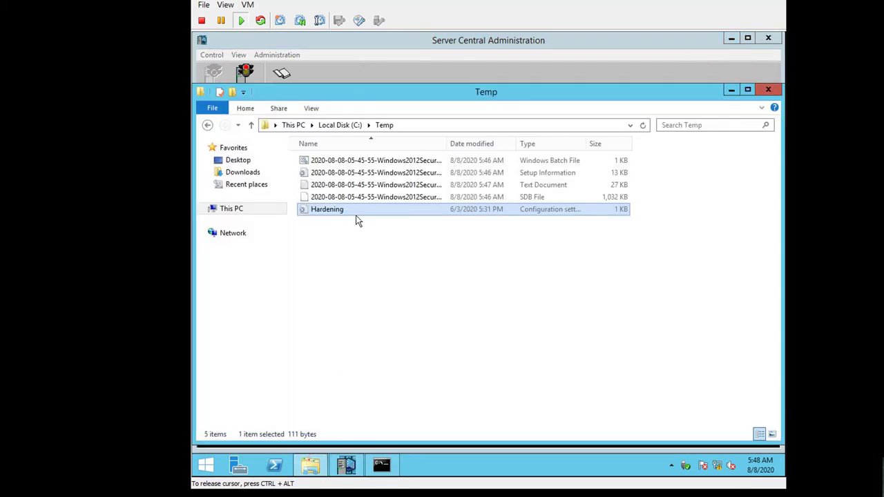
click(292, 125)
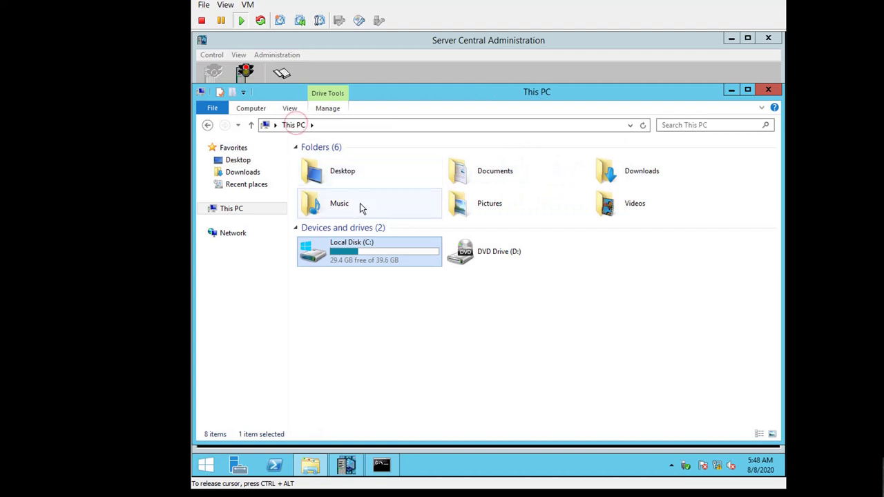
click(207, 466)
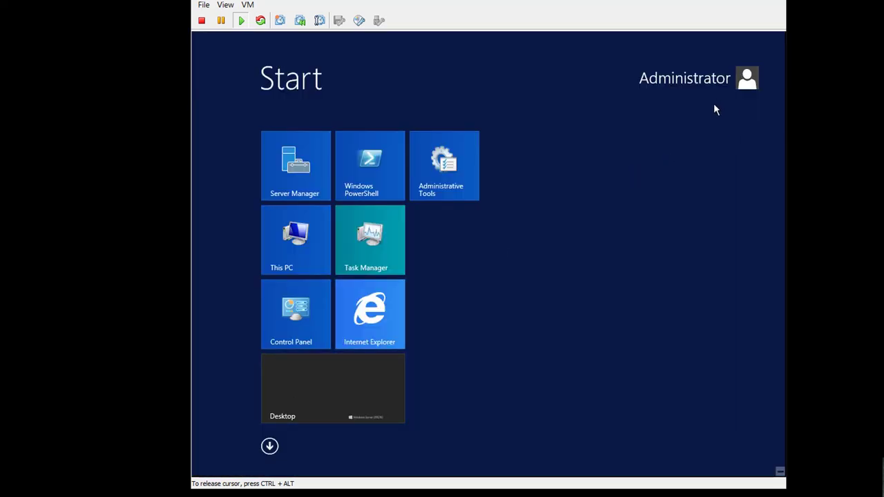
Launch Windows Firewall with Advanced Security via a 'firewall' search and check the inbound and outbound rules
text(fire)
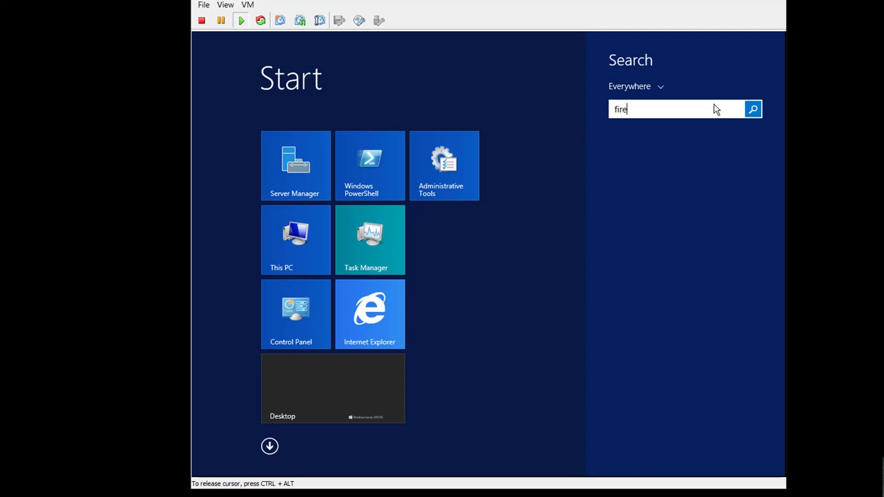
text(wall with Advanced Security)
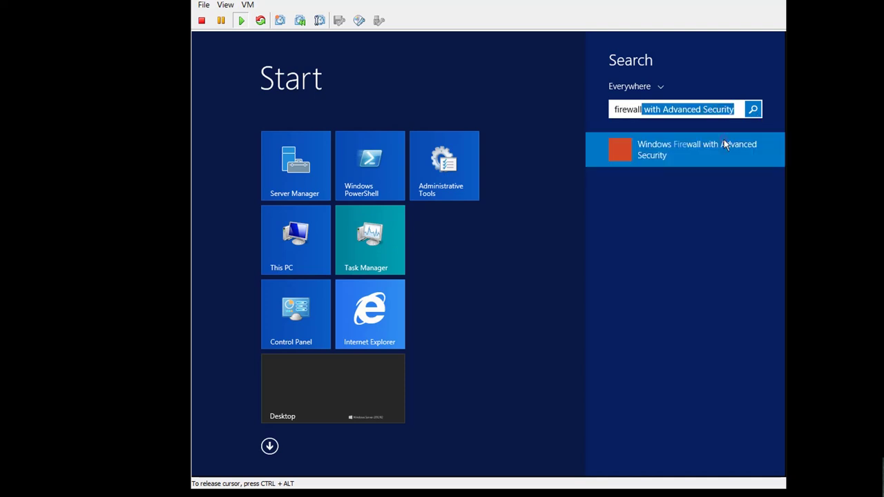
click(724, 143)
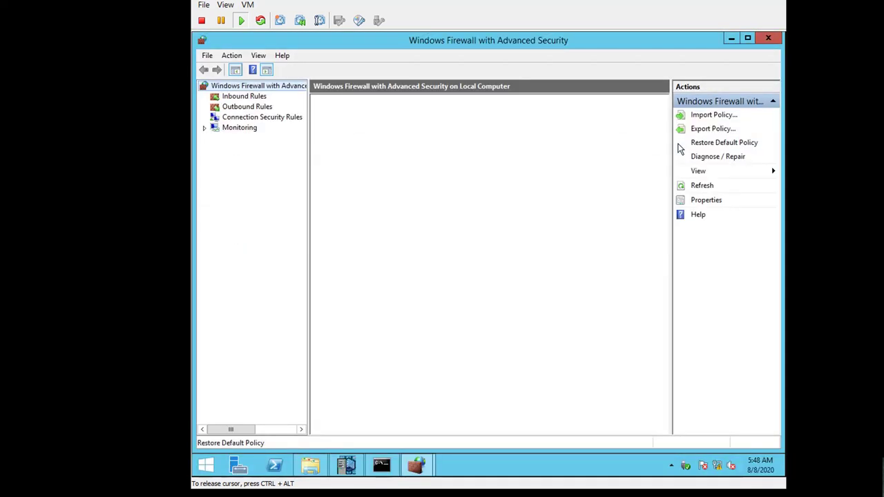
click(259, 97)
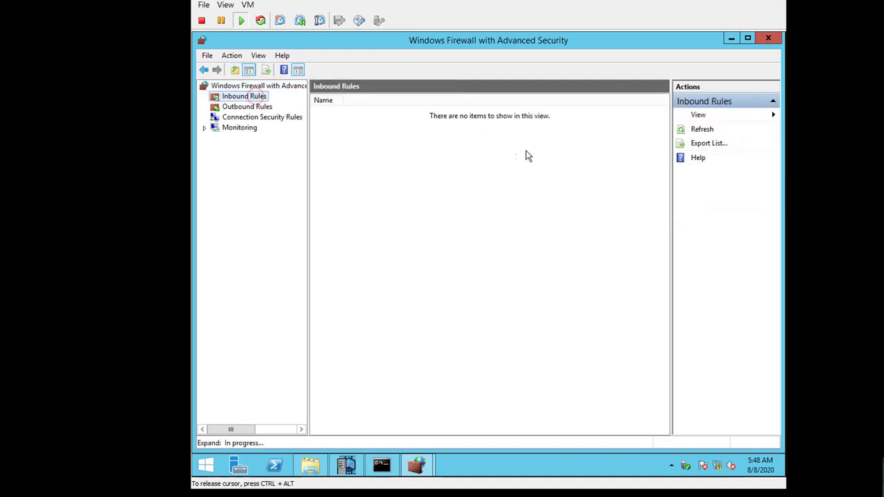
click(271, 108)
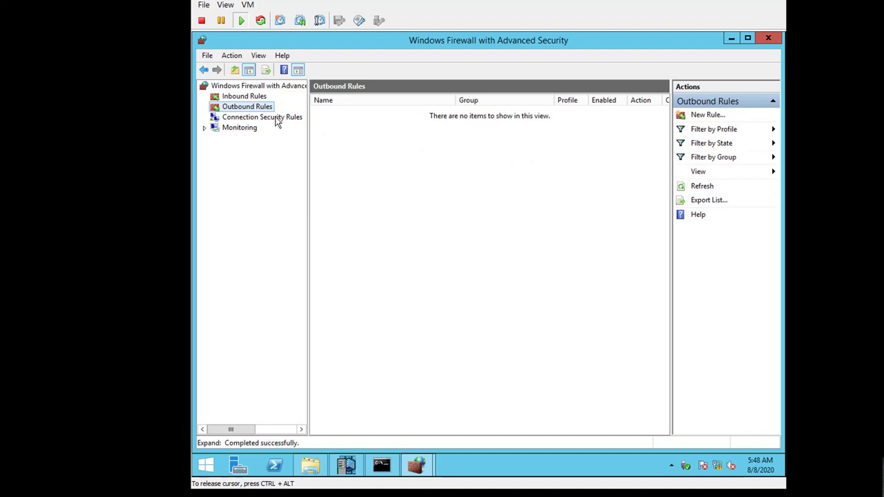
click(261, 98)
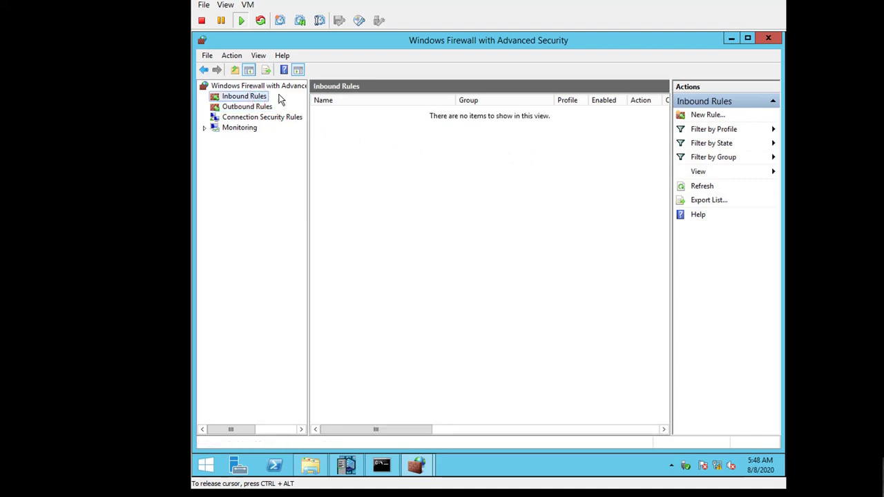
Recheck the inbound and outbound rules and Monitoring > Firewall, then return to the overview
click(256, 85)
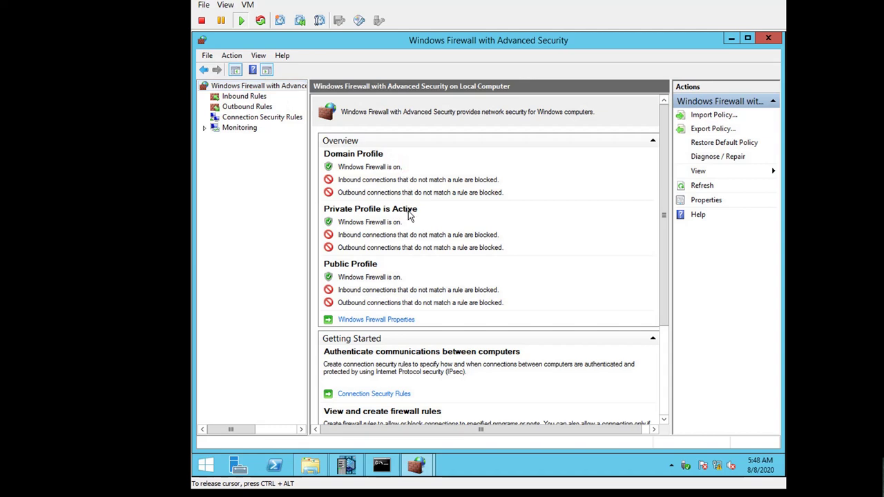
click(253, 96)
click(261, 108)
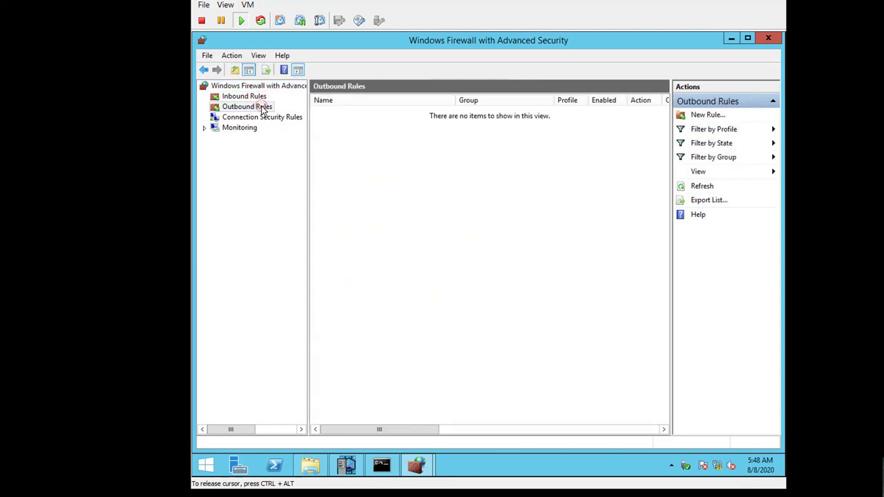
click(239, 128)
click(244, 138)
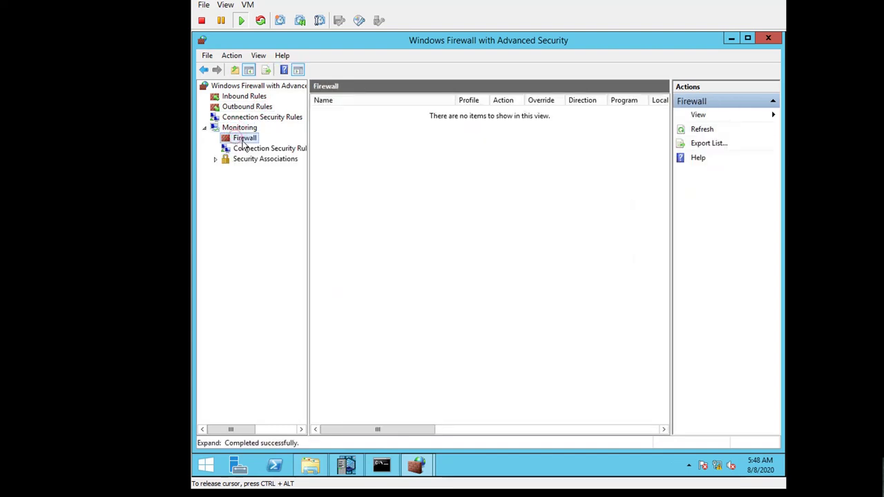
key(Left)
key(Left)
key(Left)
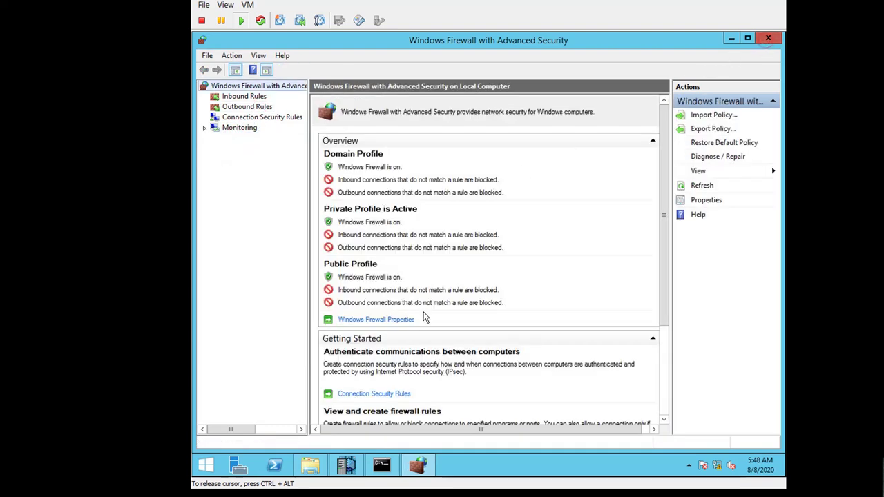
Browse C:\Program Files (x86)\PrivateArk\Server\Conf and open dbparm in Notepad
click(310, 465)
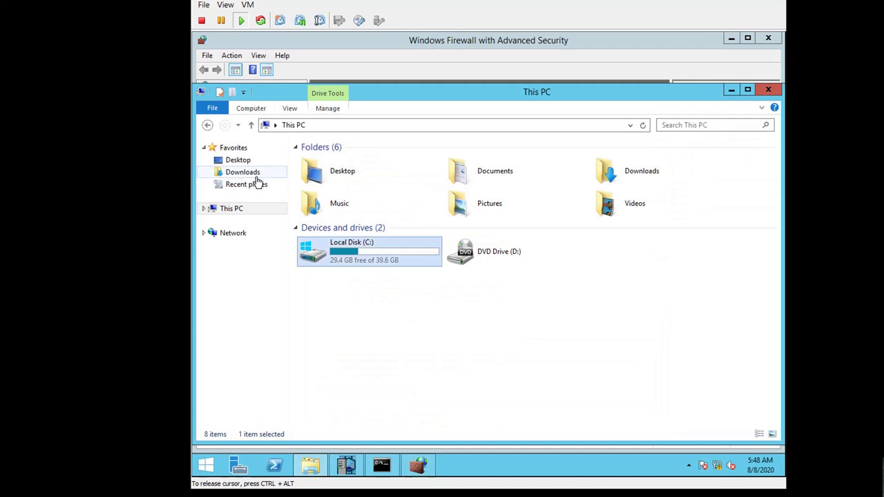
click(311, 467)
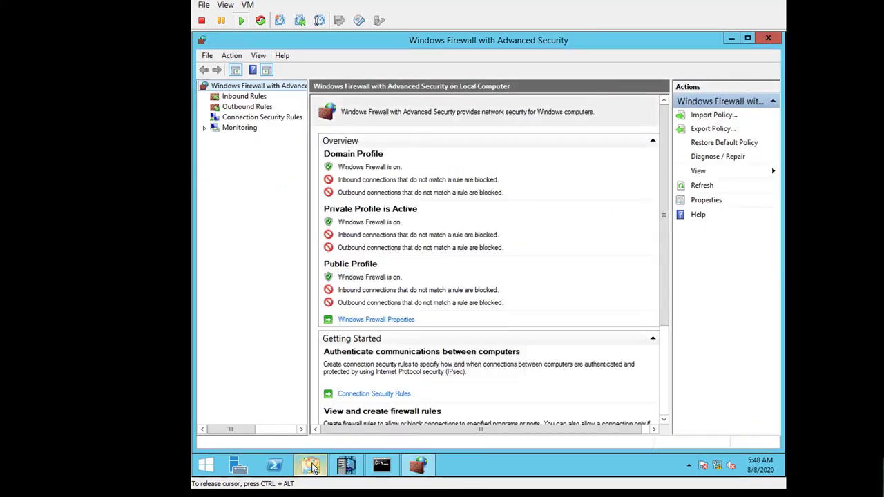
click(311, 466)
double_click(354, 259)
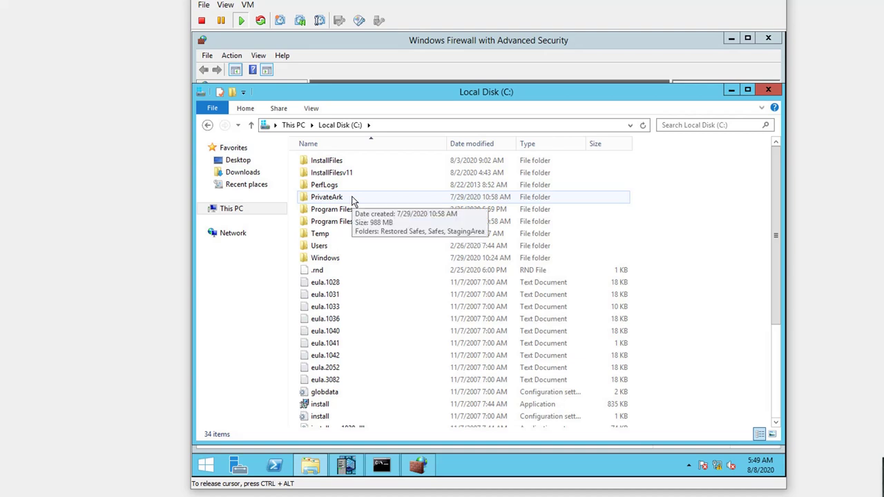
double_click(360, 222)
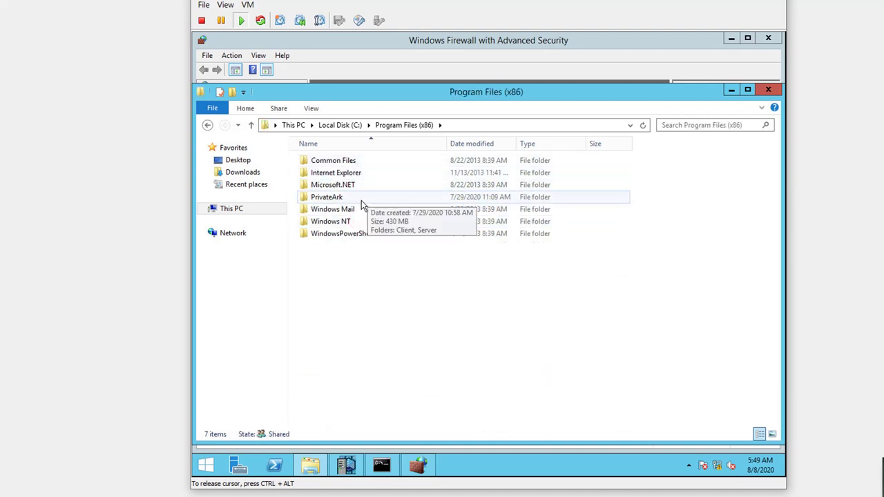
double_click(357, 197)
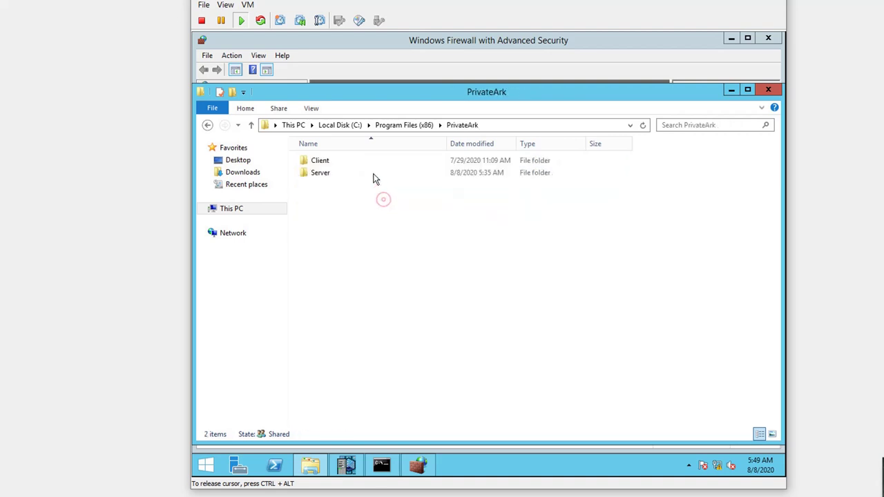
double_click(364, 173)
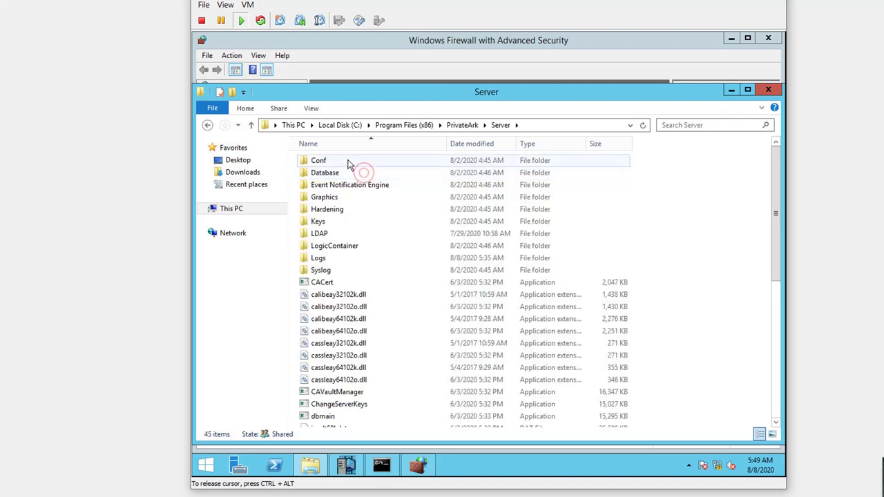
click(348, 162)
double_click(348, 161)
double_click(339, 164)
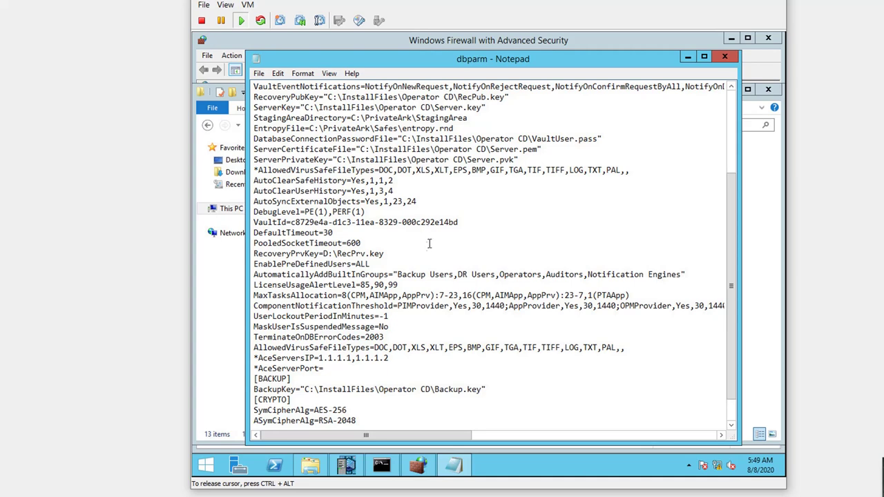
Confirm the firewall's Inbound Rules list is empty, close the console, and bring up Server Central Administration
click(430, 459)
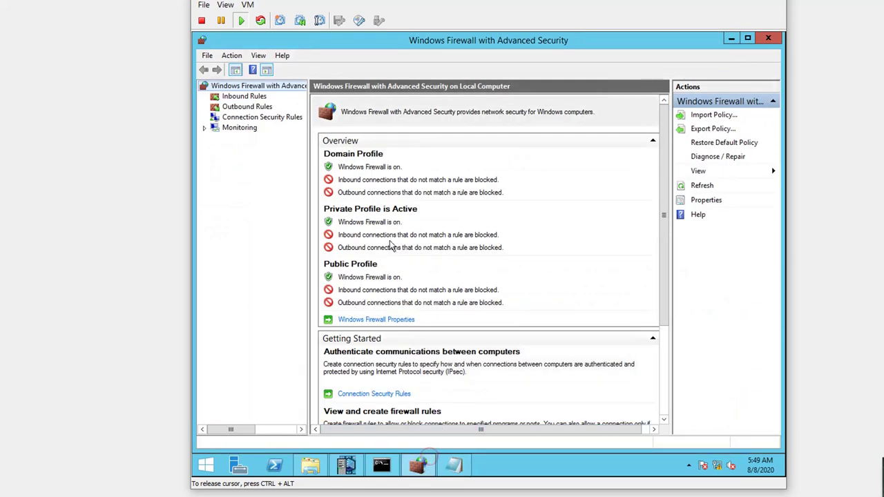
click(245, 97)
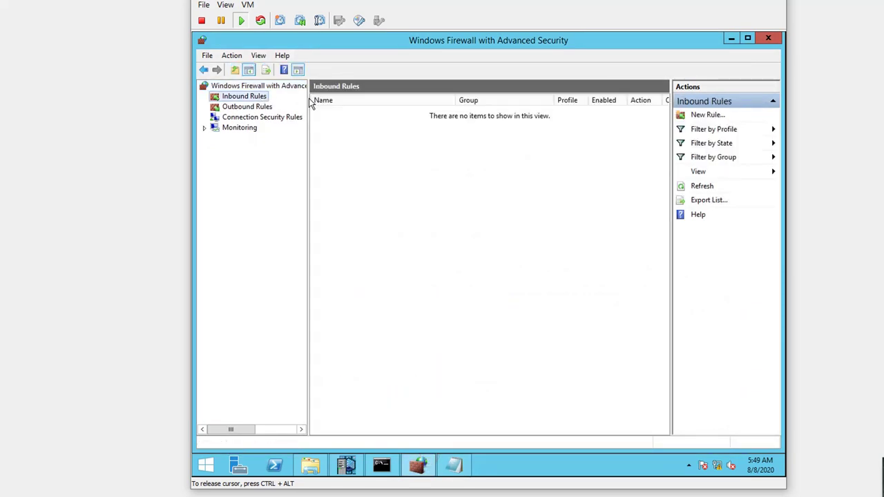
drag(311, 102, 363, 102)
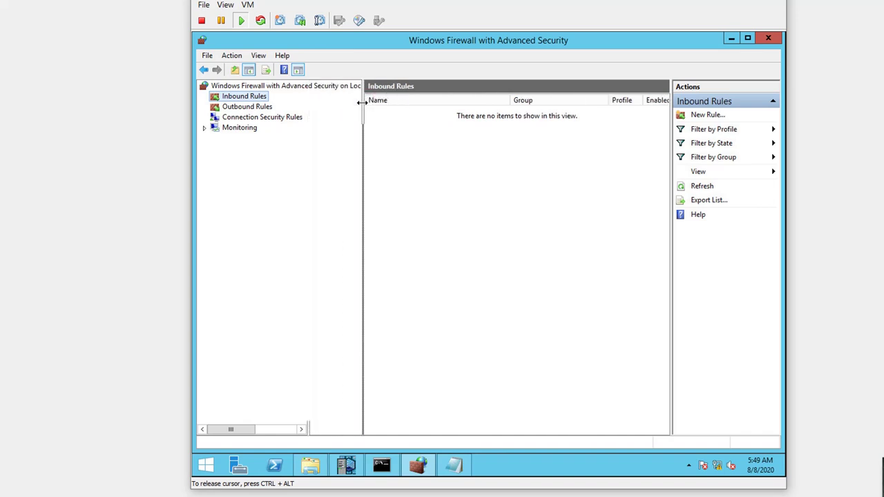
right_click(260, 99)
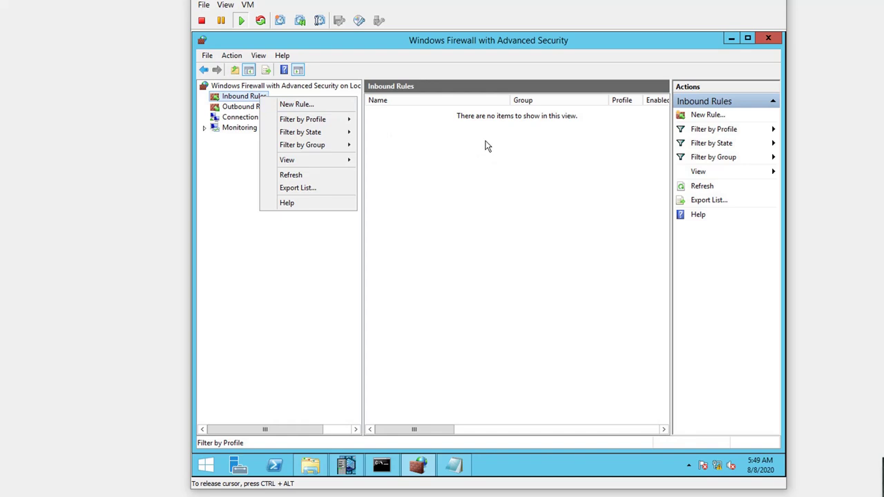
click(768, 34)
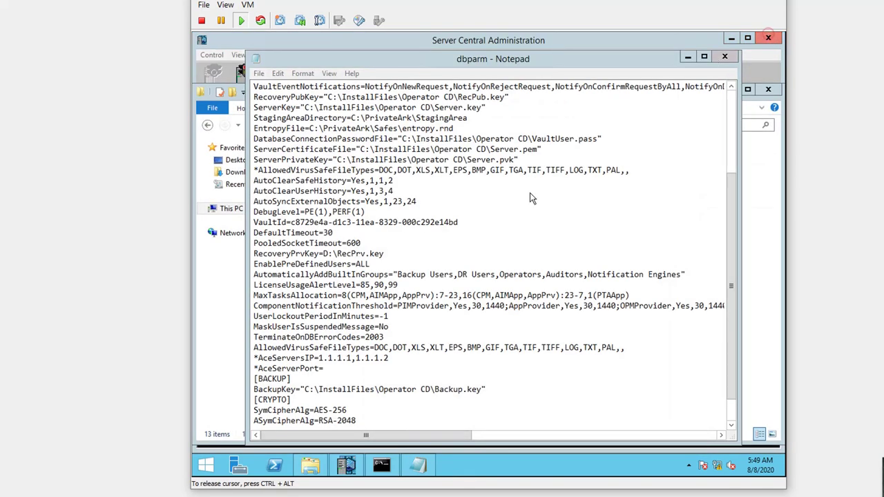
click(349, 465)
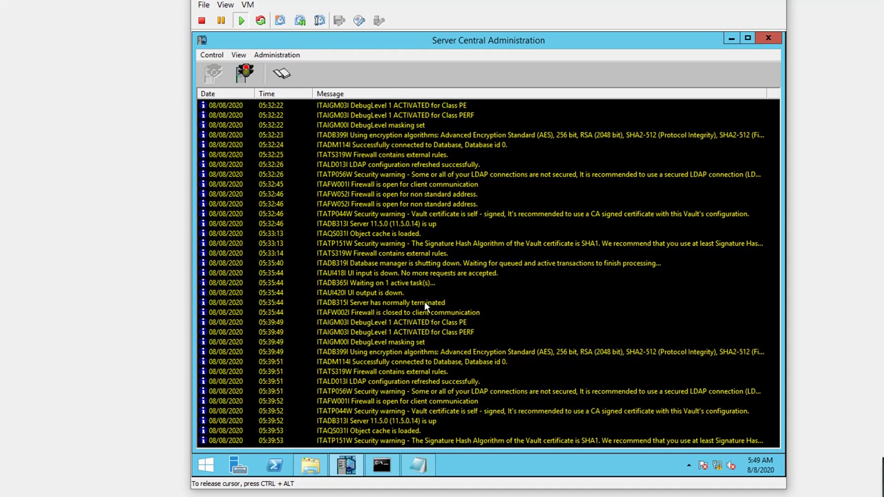
Stop the Vault server with a Normal shutdown and confirm it
click(422, 374)
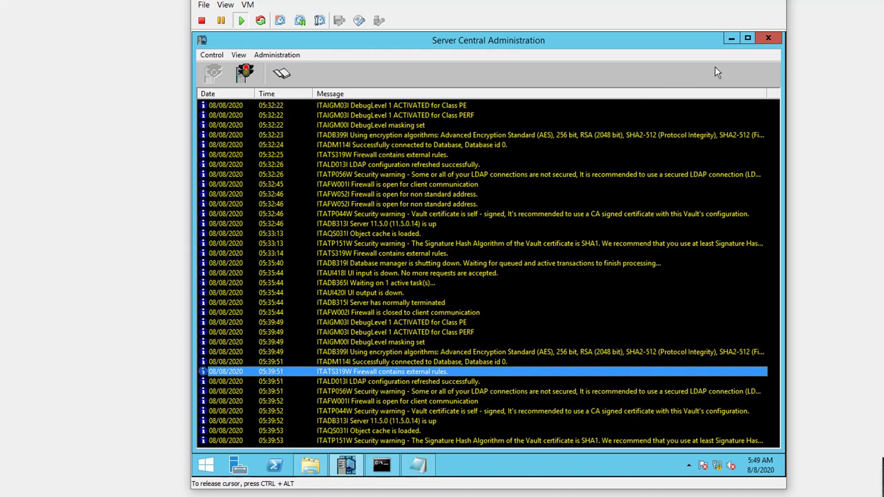
click(246, 72)
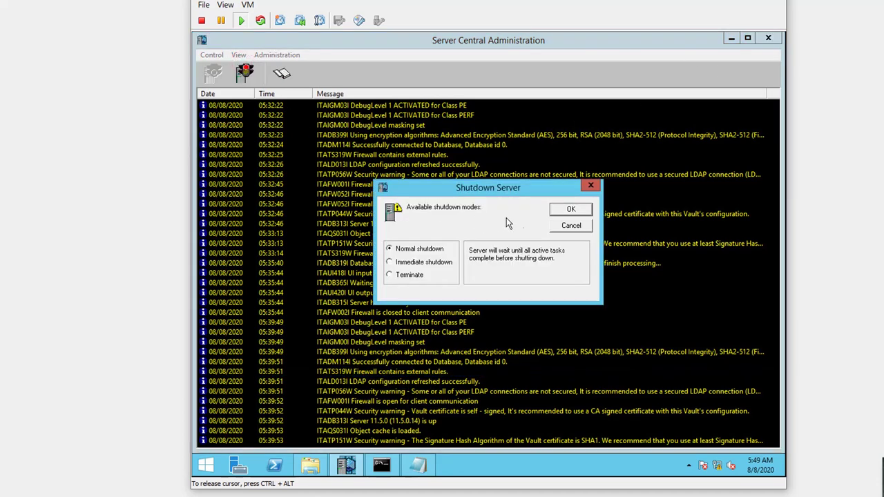
click(572, 211)
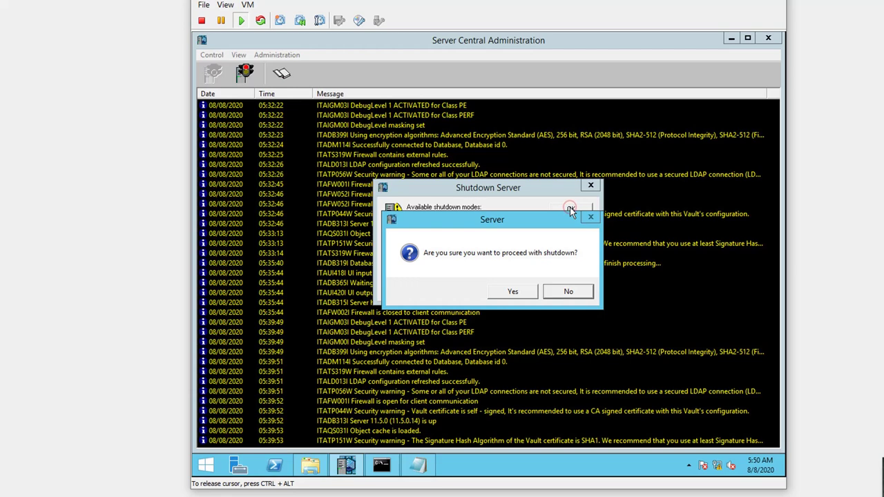
click(519, 289)
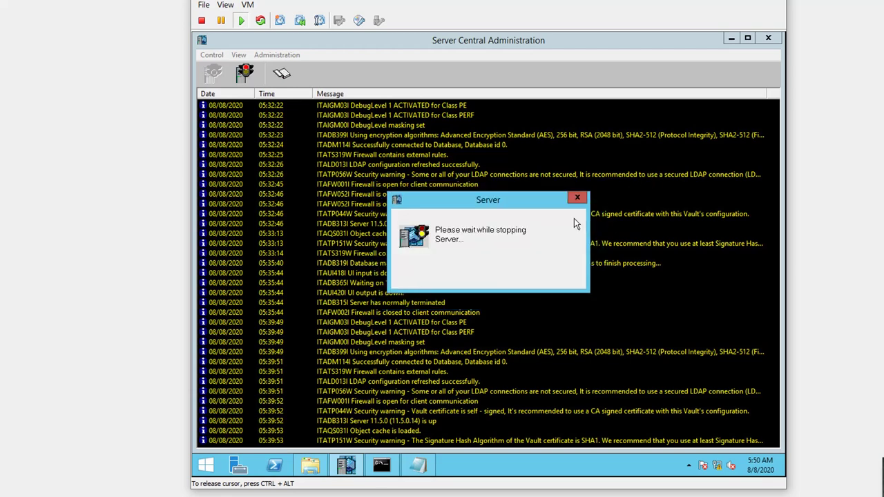
click(406, 361)
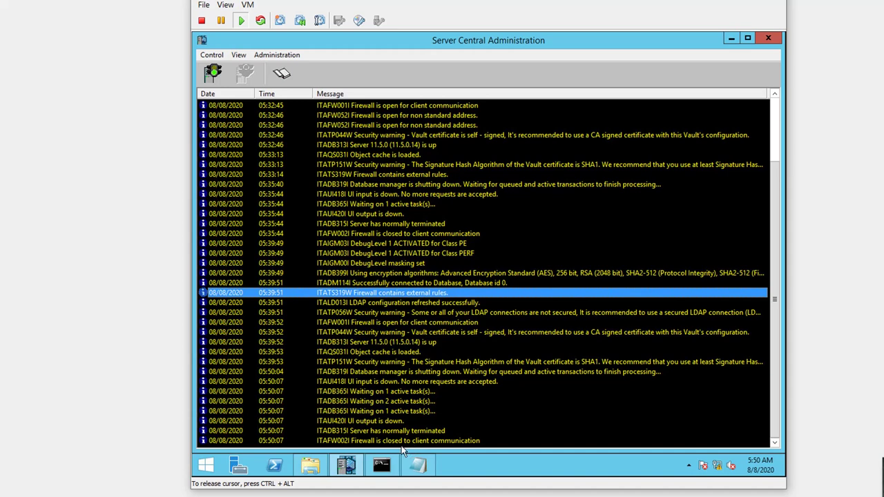
Close Server Central Administration and the dbparm file, leaving the desktop visible
click(768, 40)
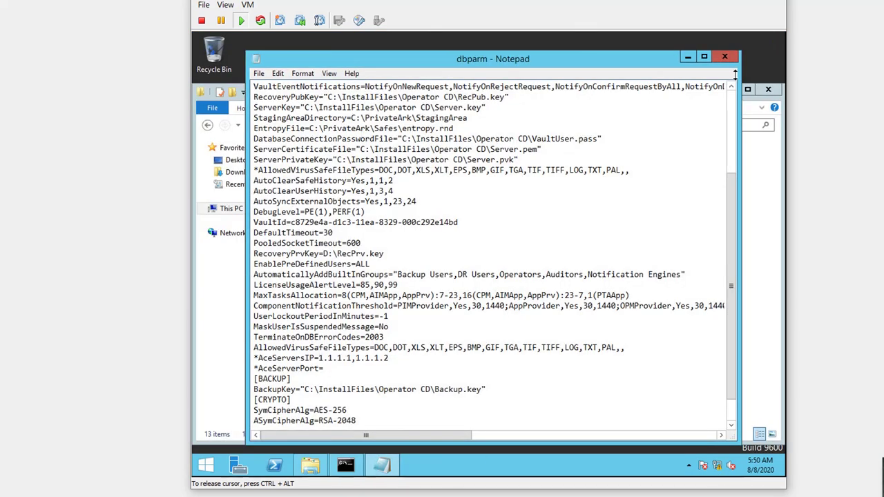
click(722, 57)
click(732, 90)
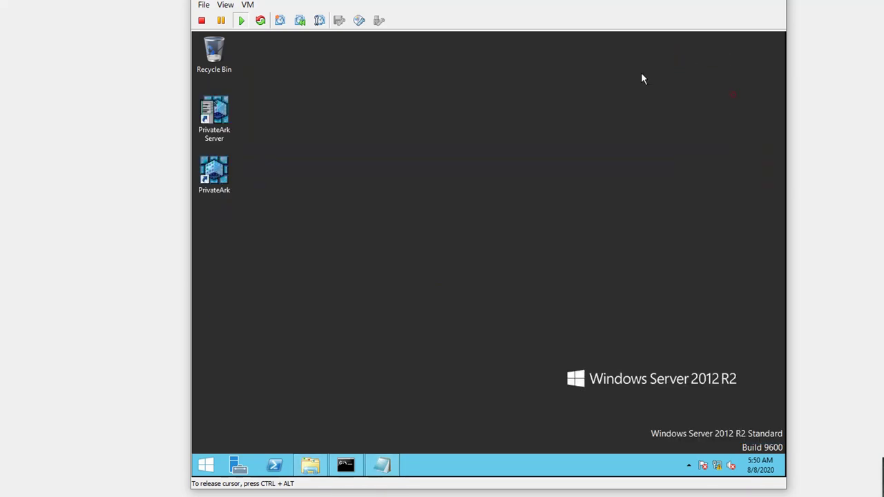
Launch PrivateArk Server, start the Vault until it reports up, then reopen dbparm.ini
double_click(216, 115)
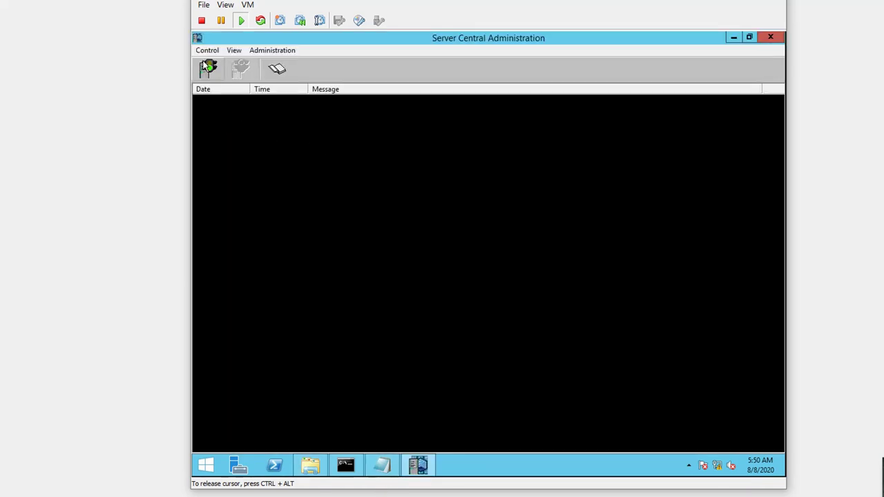
click(208, 68)
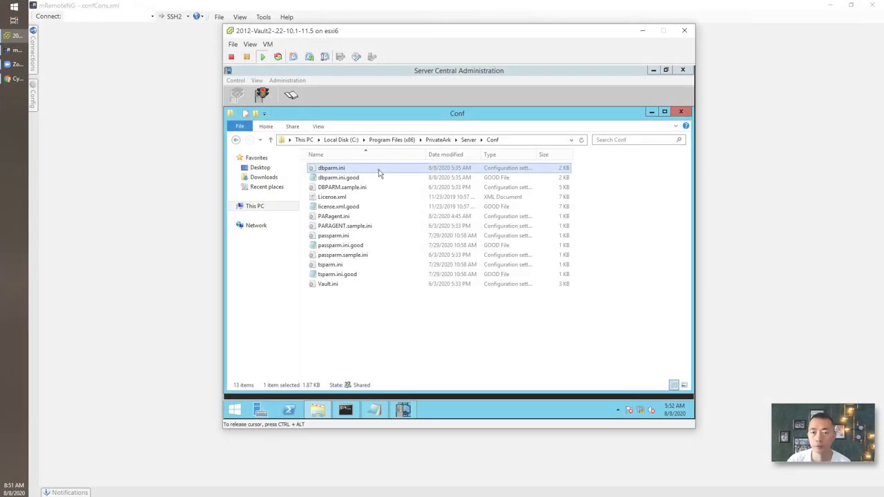
double_click(379, 169)
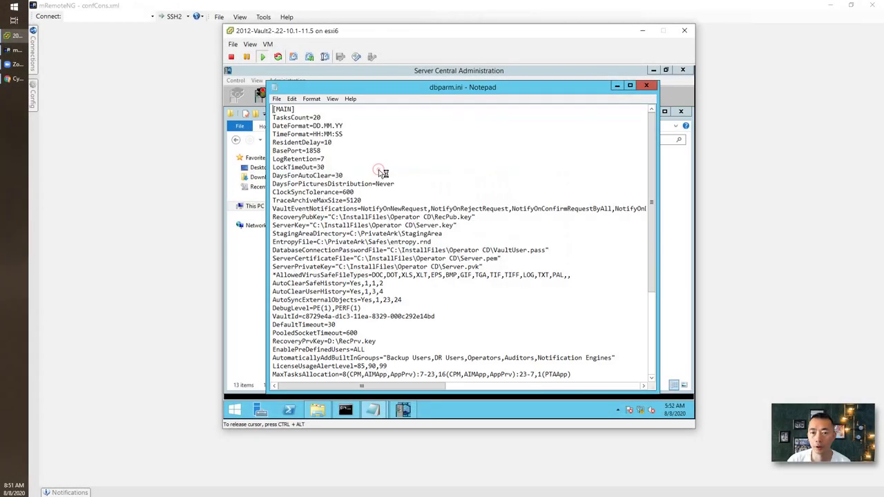
Add blank lines after TerminateOnDBErrorCodes=2003 and begin typing the AllowNonStandardFWAddresses entry
scroll(486, 288, down, 2)
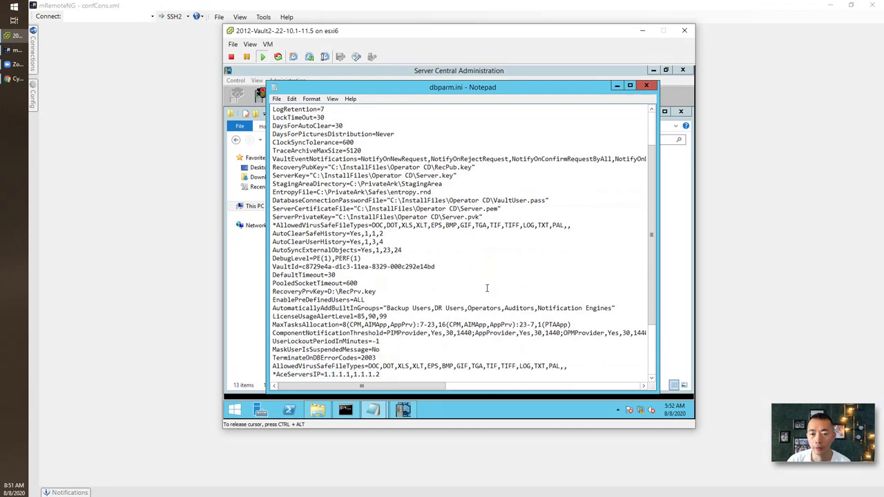
scroll(486, 288, down, 3)
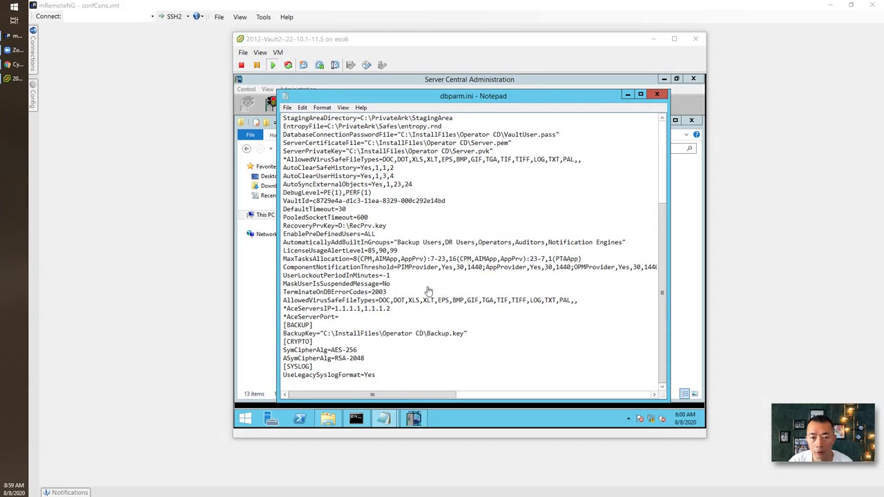
click(428, 290)
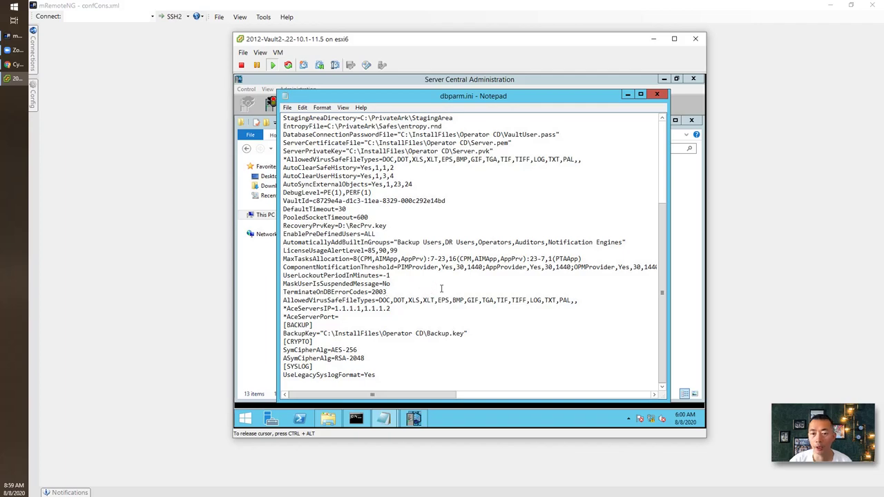
key(Return)
key(Return)
key(Return)
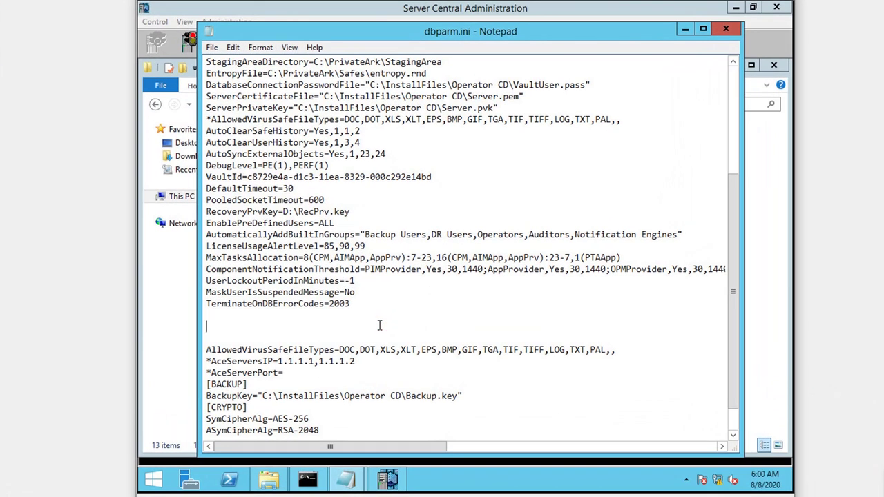
key(Return)
text(Allo)
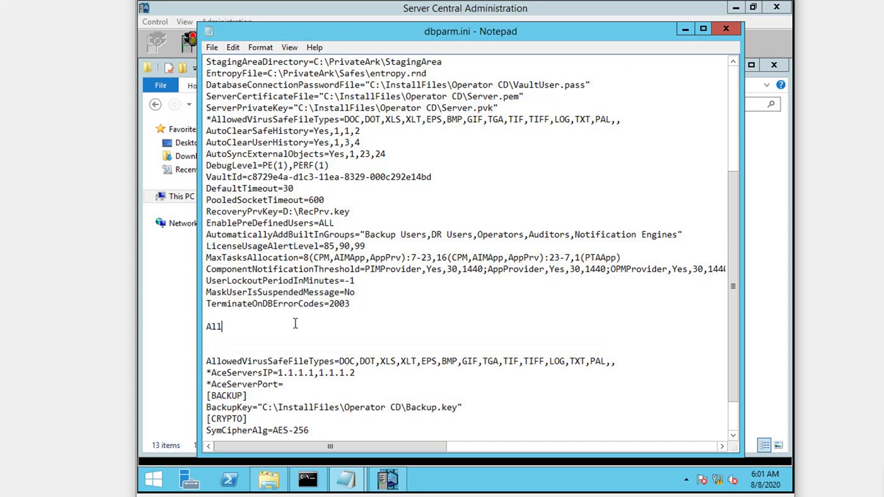